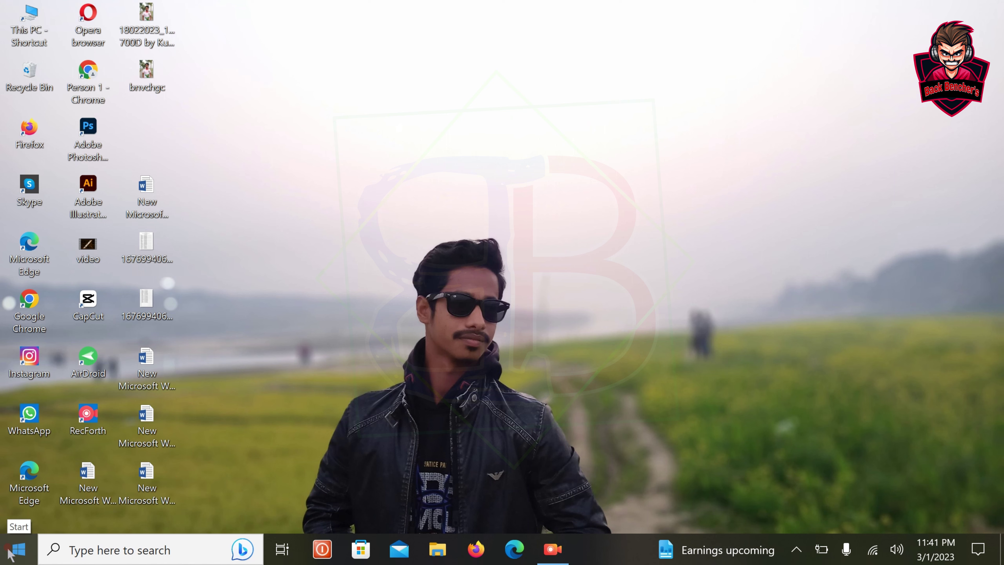
# Step: Open Windows Settings and go to the Startup page of the Apps category
pyautogui.click(16, 549)
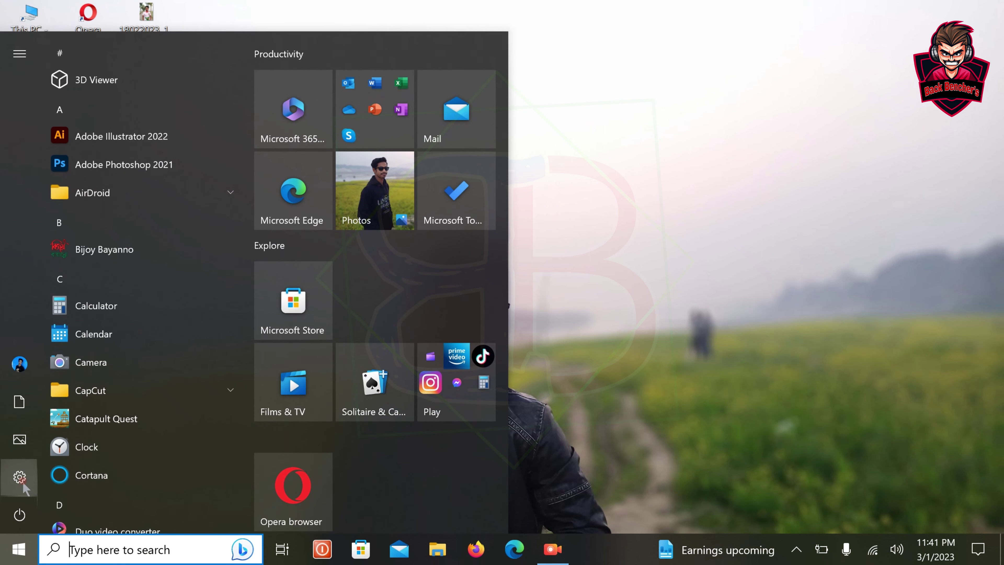
pyautogui.click(23, 480)
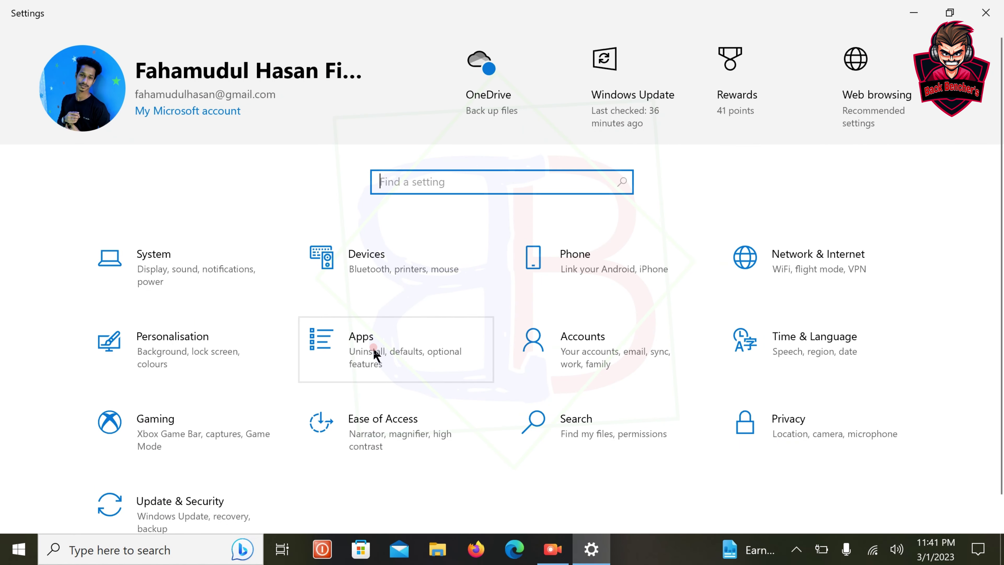
pyautogui.click(373, 350)
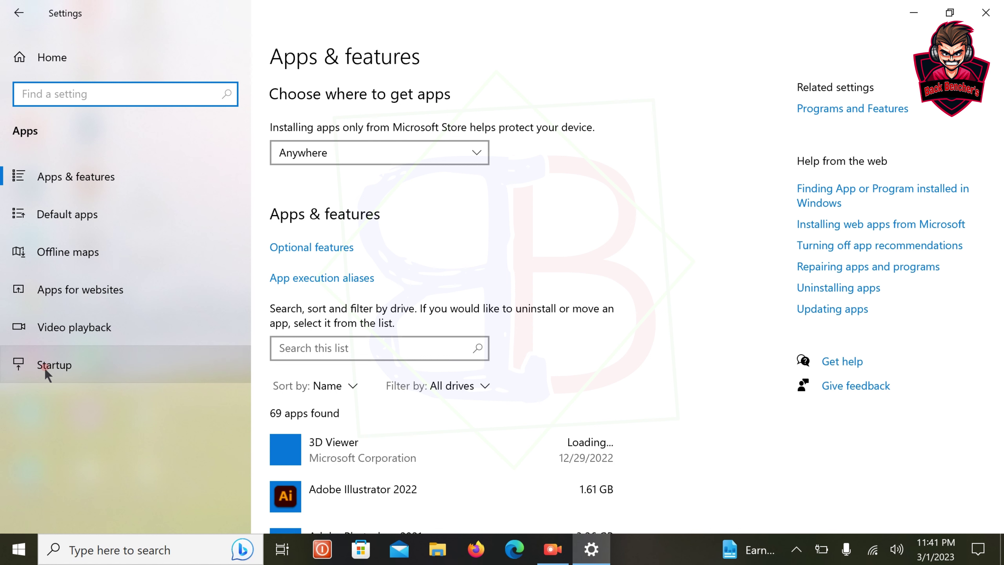
pyautogui.click(68, 366)
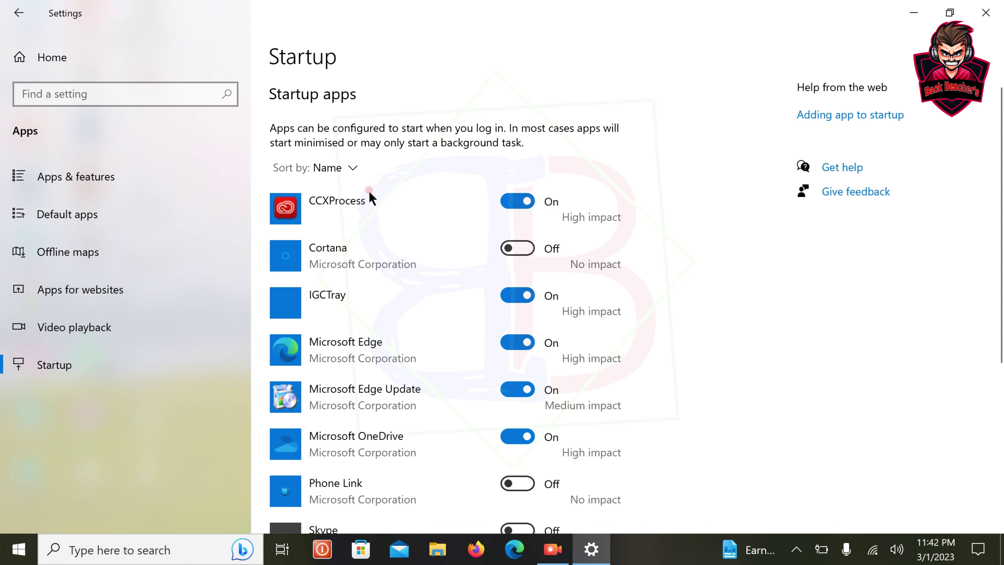
# Step: Review which startup apps are switched on and their startup impact throughout the list, and close Settings
pyautogui.scroll(-6, 369, 190)
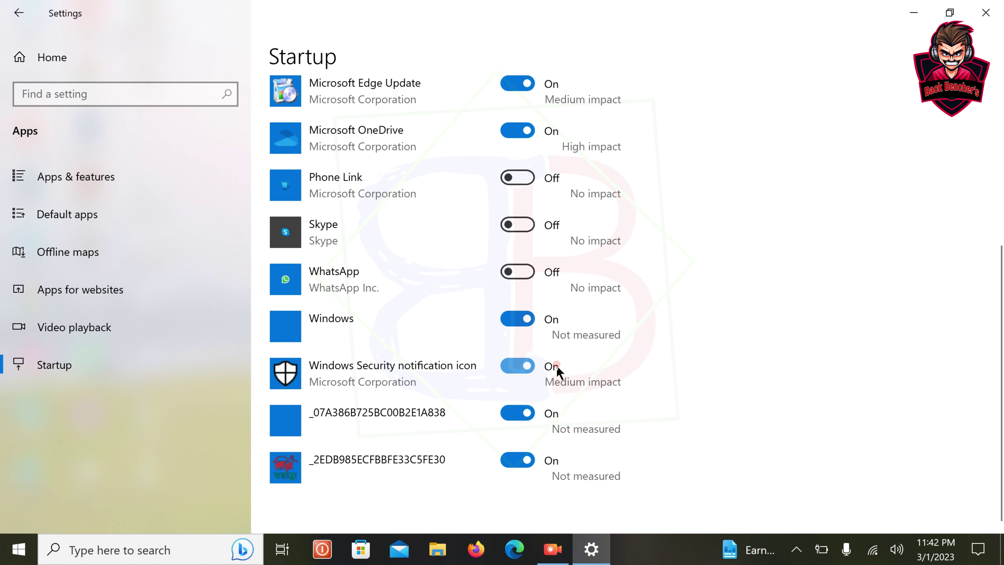
pyautogui.scroll(5, 533, 344)
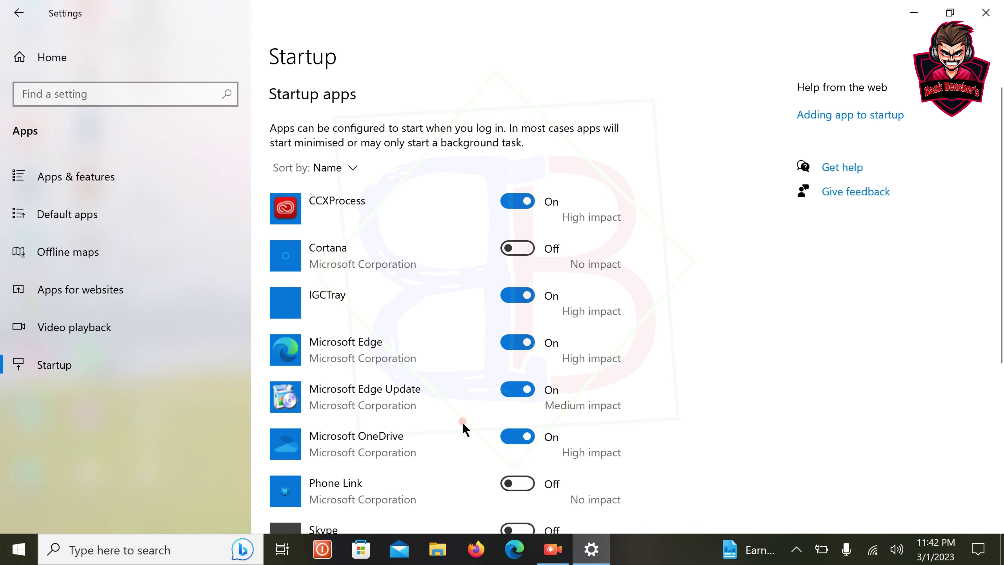
pyautogui.scroll(-2, 440, 374)
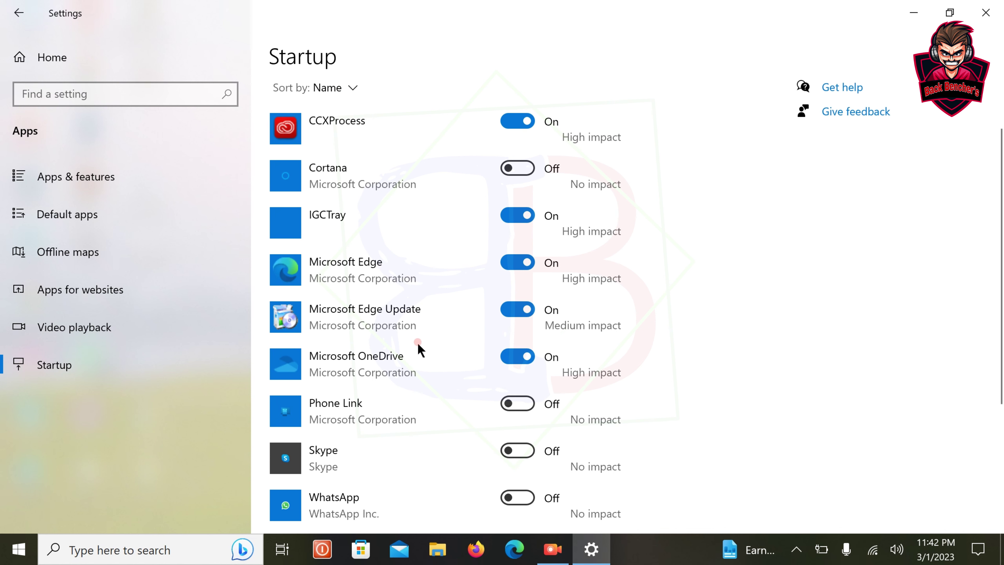
pyautogui.scroll(-5, 433, 332)
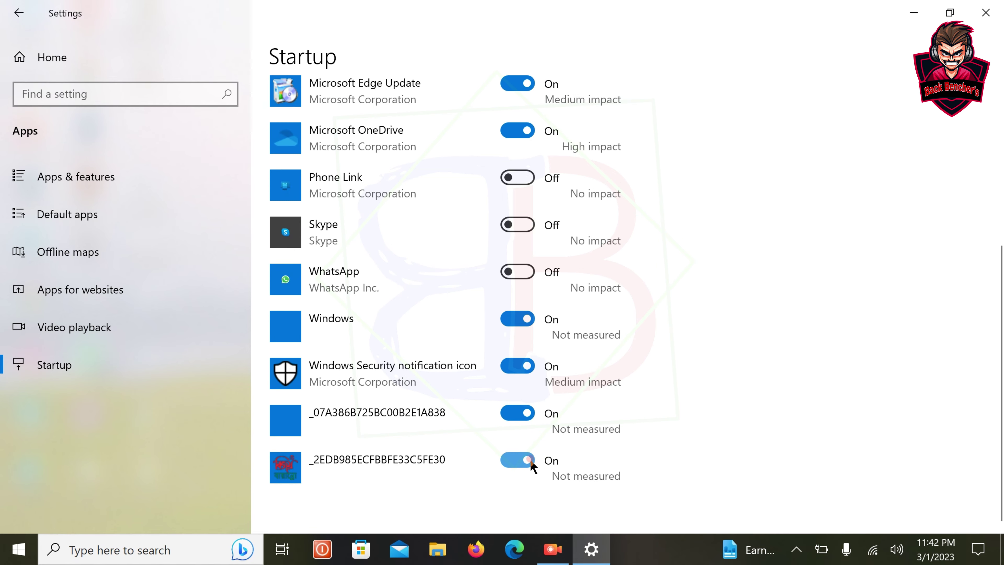
pyautogui.click(509, 461)
pyautogui.scroll(2, 521, 368)
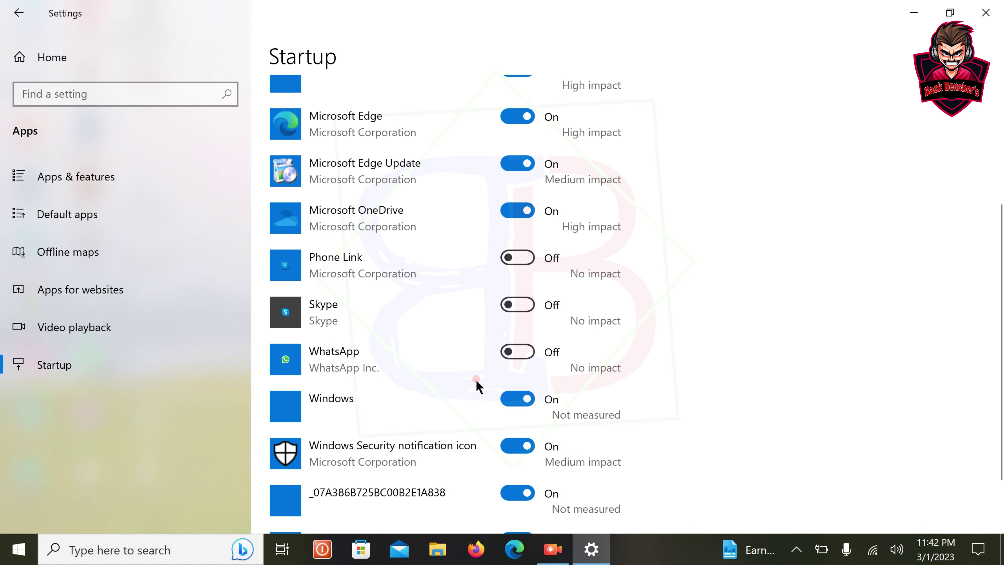
pyautogui.scroll(5, 474, 379)
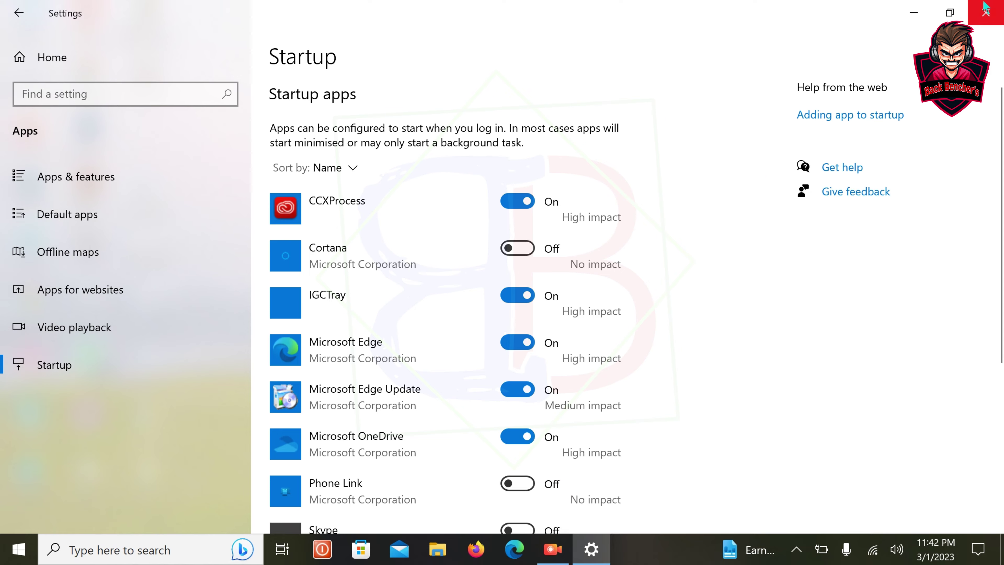
pyautogui.click(985, 12)
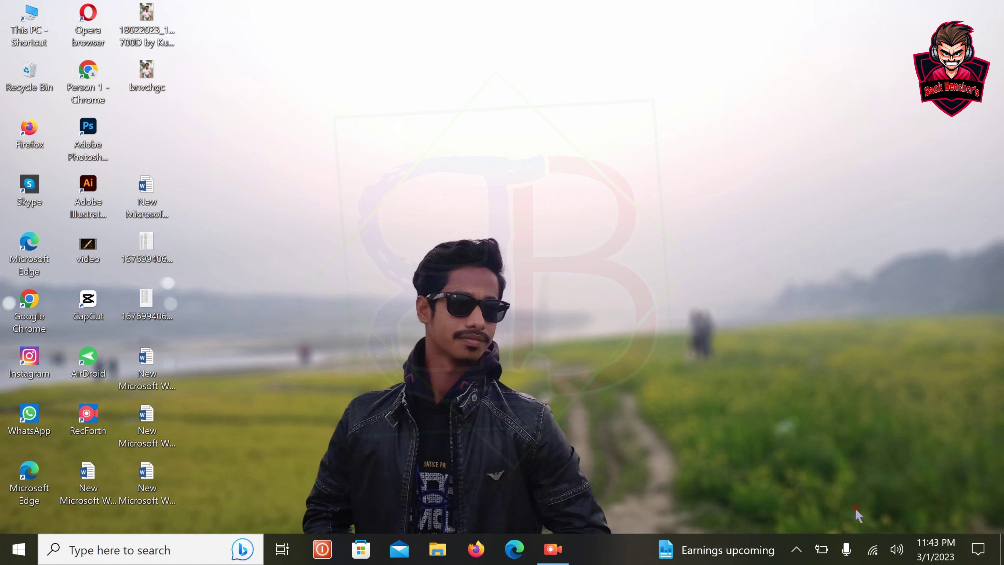
# Step: Dismiss the Mail notifications and the first WhatsApp download notification in the Action Centre, and close it
pyautogui.click(979, 551)
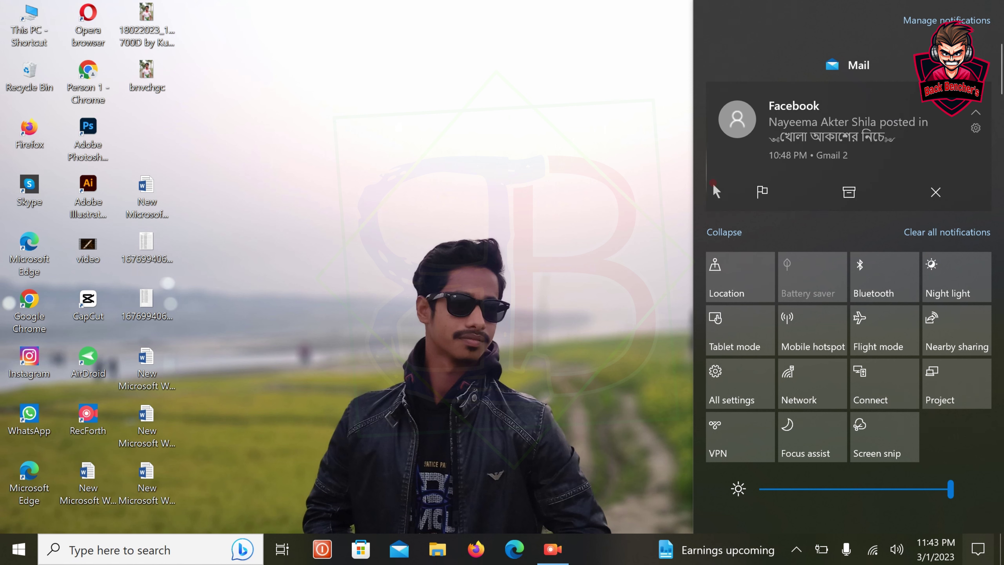
pyautogui.click(978, 104)
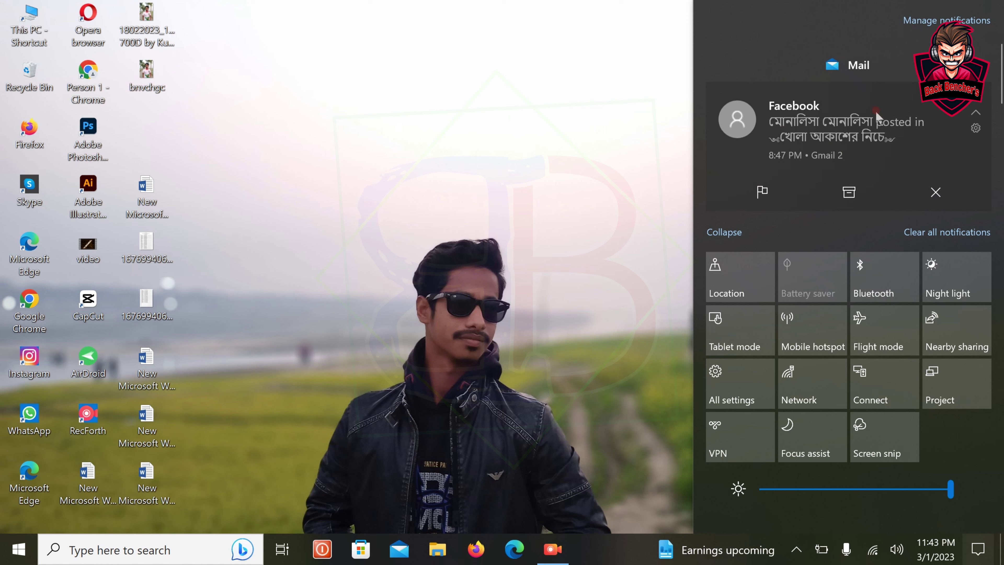
pyautogui.click(974, 105)
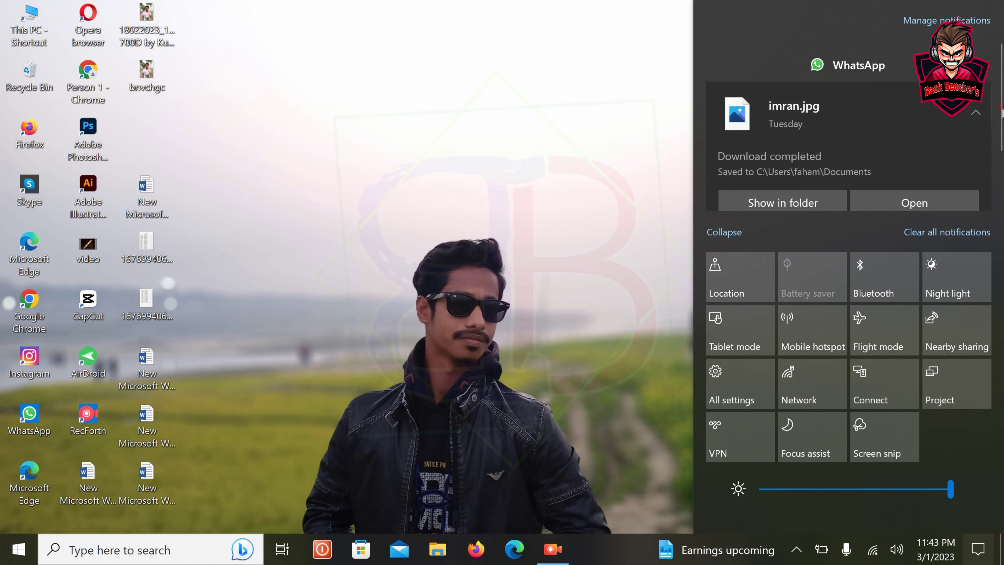
pyautogui.click(978, 104)
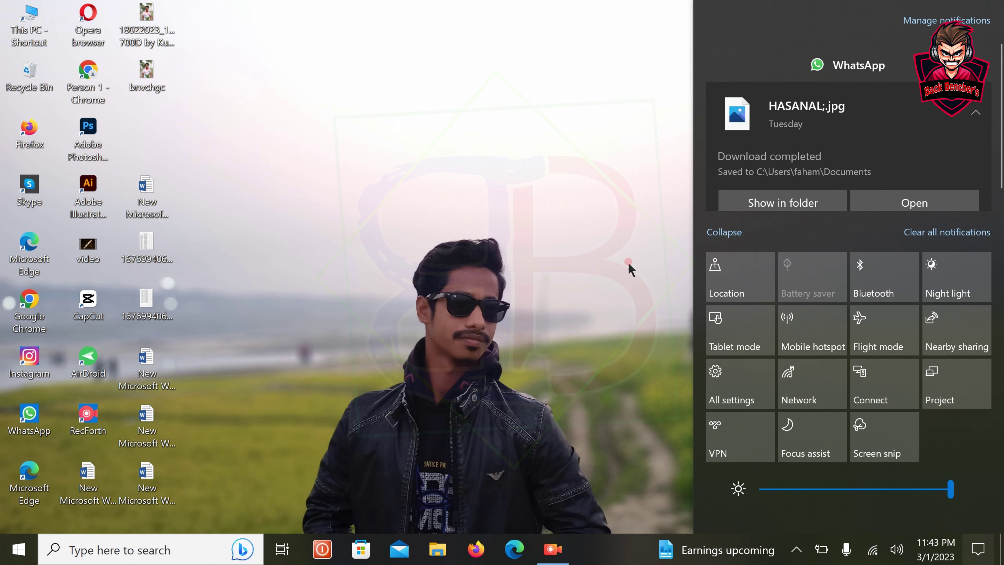
pyautogui.click(578, 206)
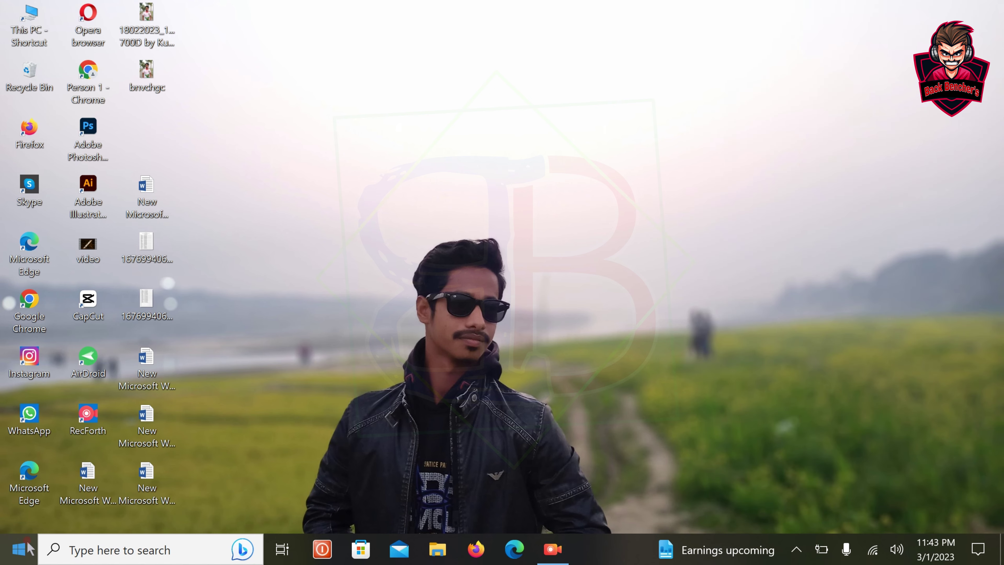
# Step: Open Windows Settings and go to the Notifications & actions page of the System category
pyautogui.click(20, 548)
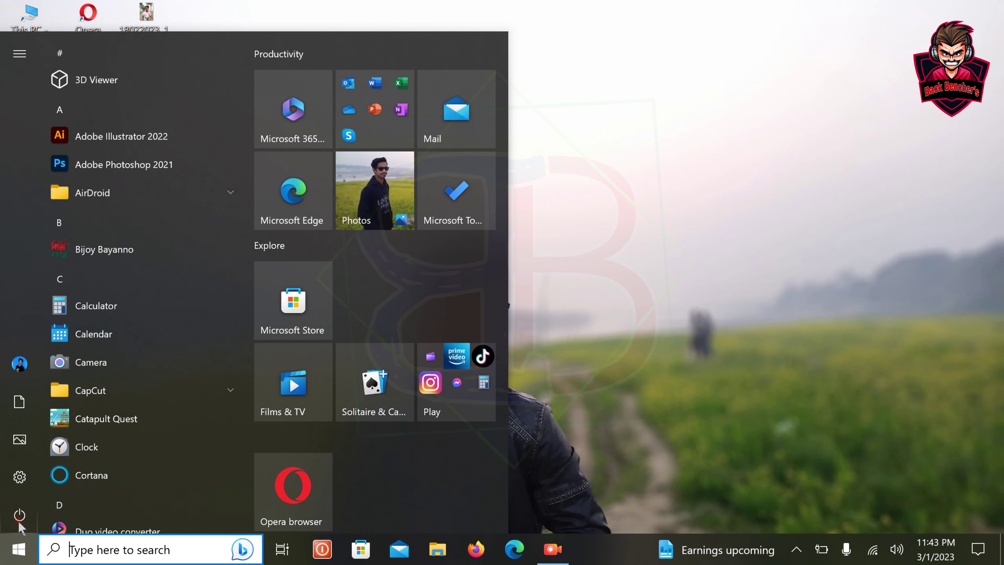
pyautogui.click(20, 477)
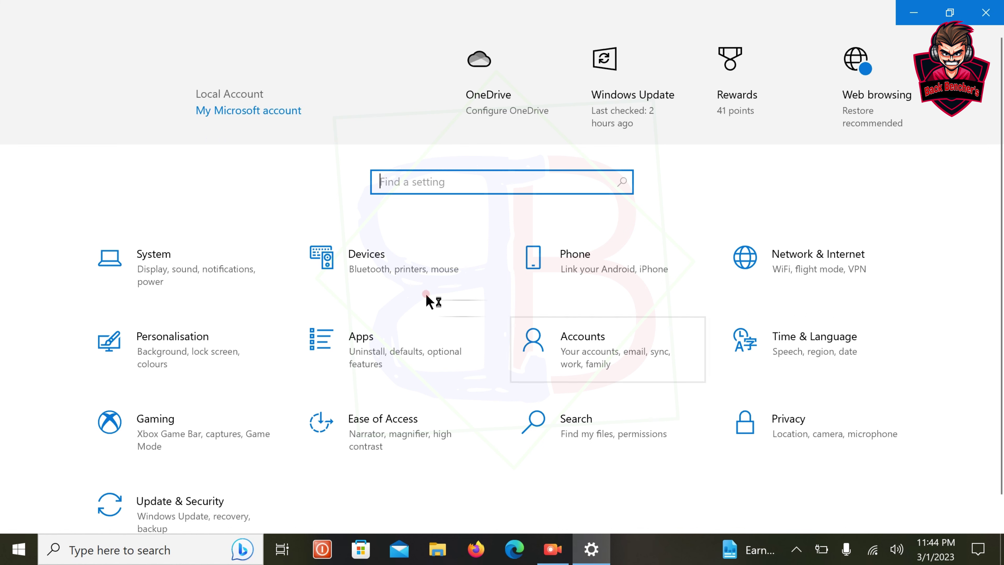
pyautogui.click(176, 272)
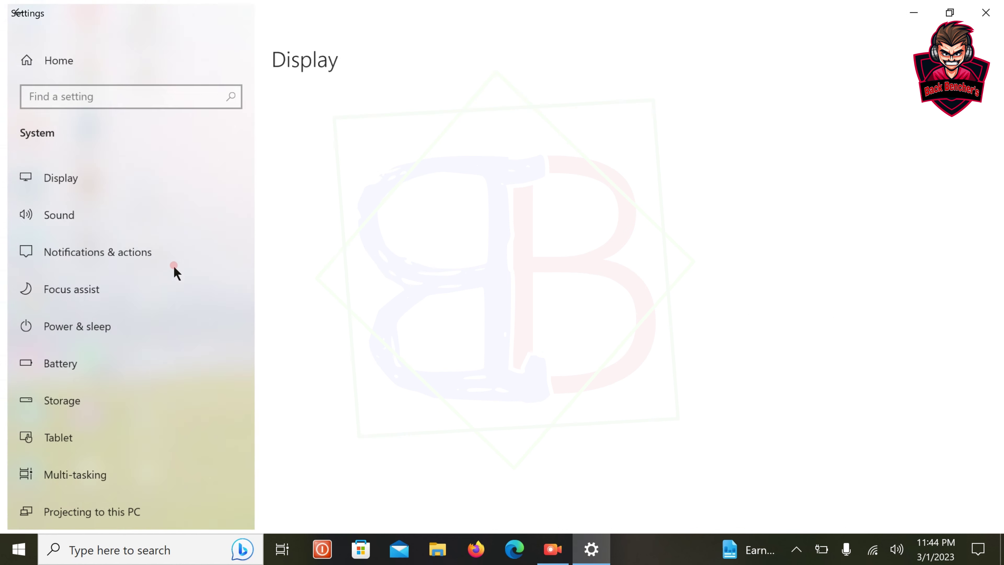
pyautogui.click(108, 263)
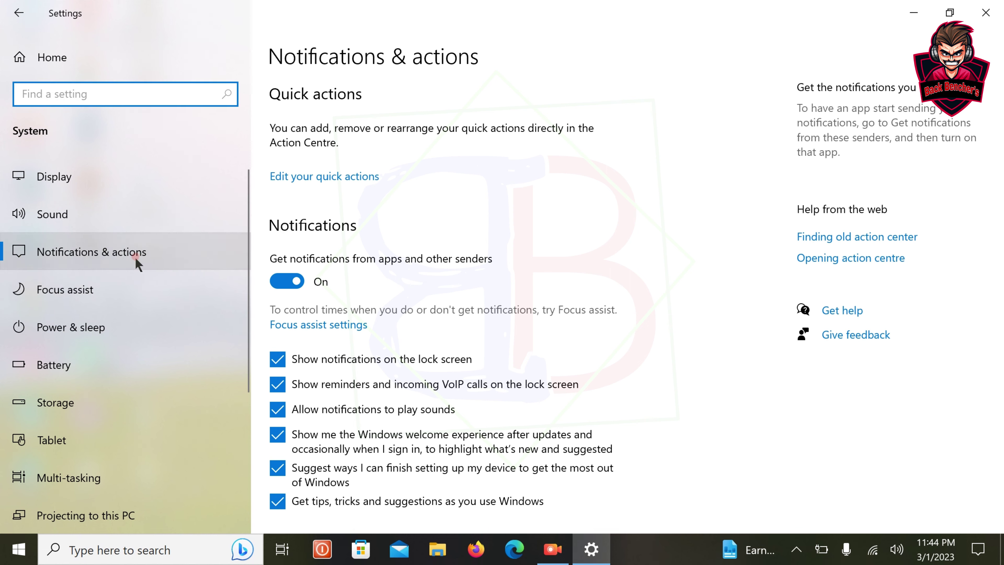
pyautogui.click(135, 258)
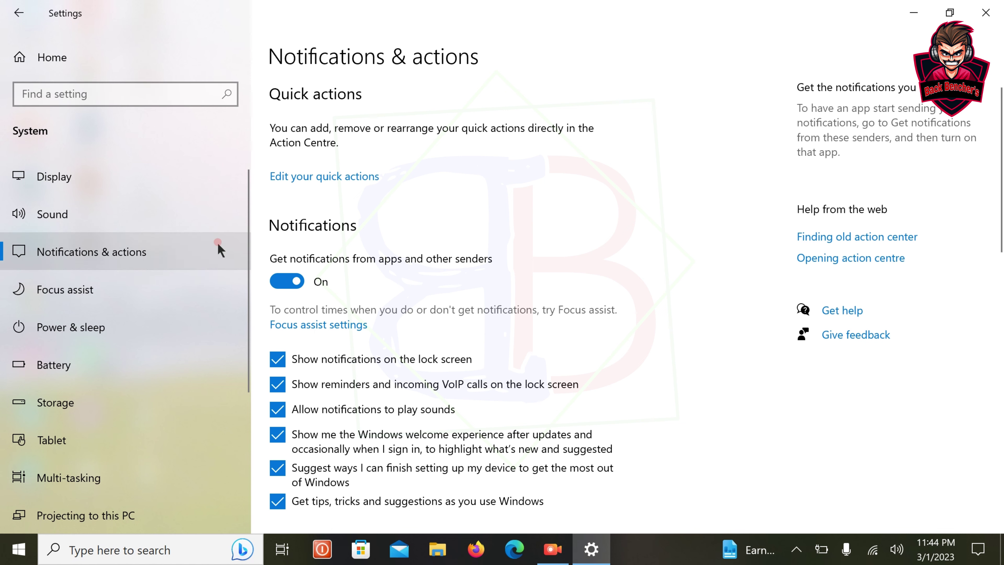
# Step: Turn notifications from apps and other senders off and back on, and check the remaining notifications in the Action Centre
pyautogui.scroll(-5, 379, 139)
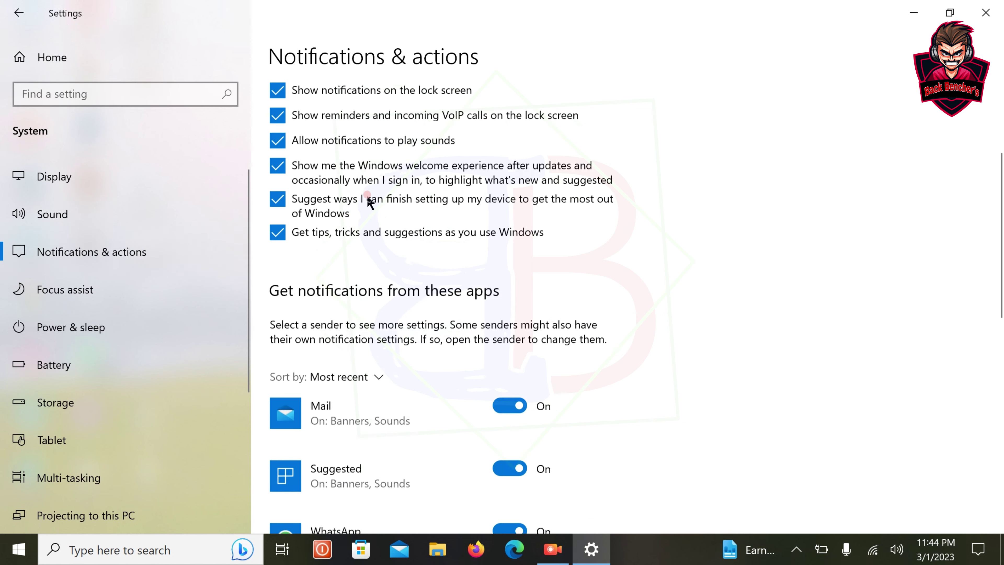
pyautogui.scroll(4, 376, 209)
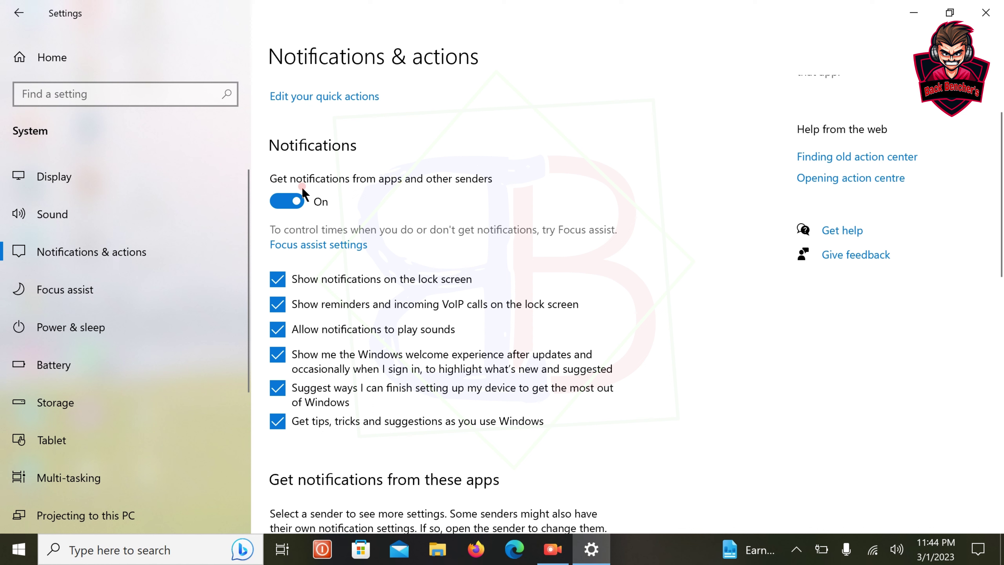
pyautogui.click(300, 205)
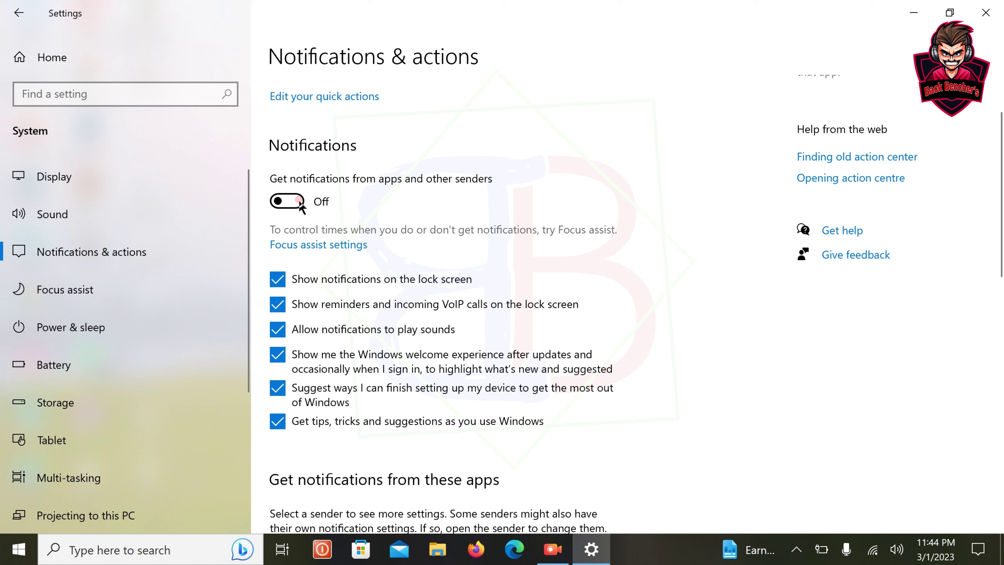
pyautogui.click(300, 203)
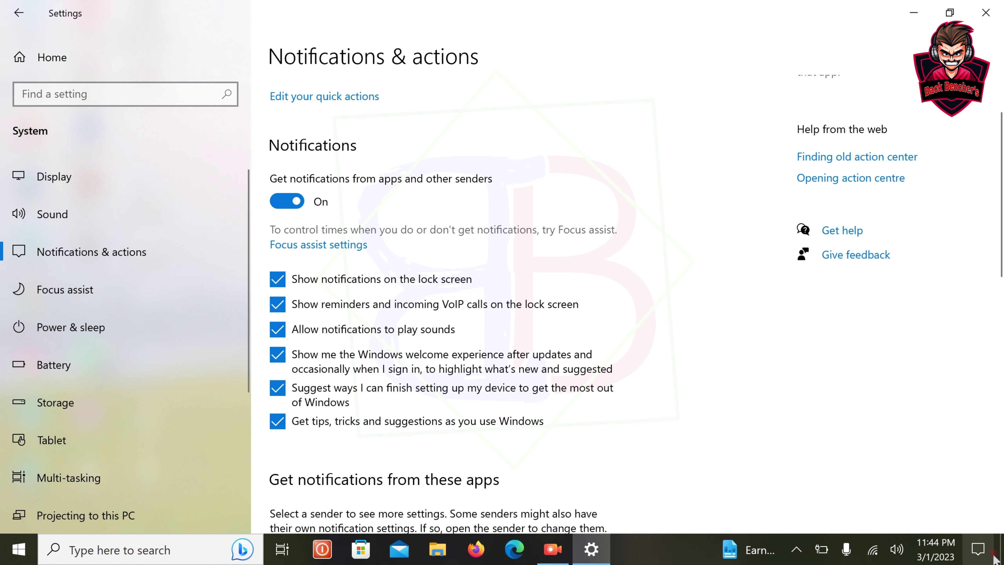
pyautogui.click(977, 548)
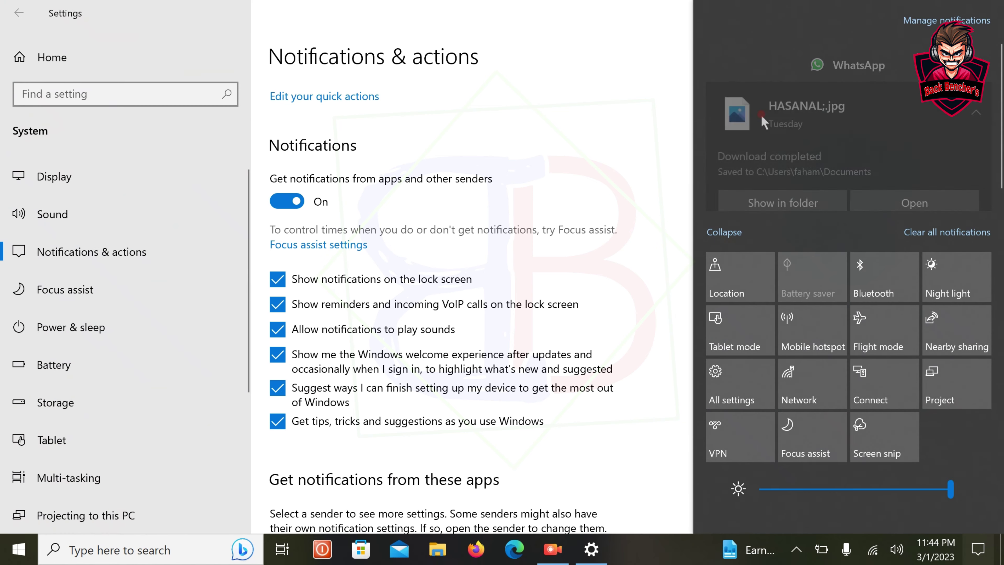
pyautogui.click(530, 123)
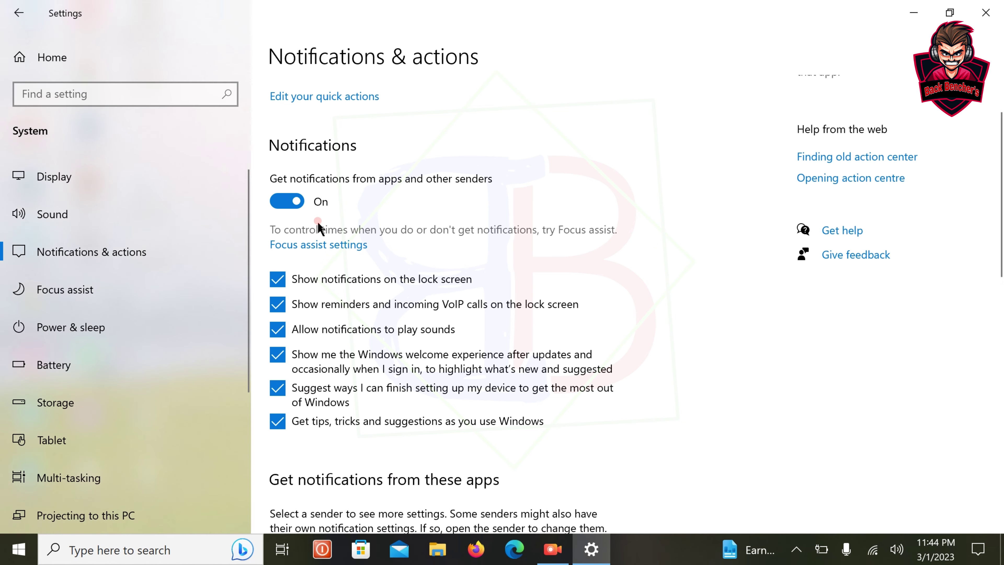
# Step: Examine the notification switches of the individual apps under Get notifications from these apps
pyautogui.scroll(-5, 318, 224)
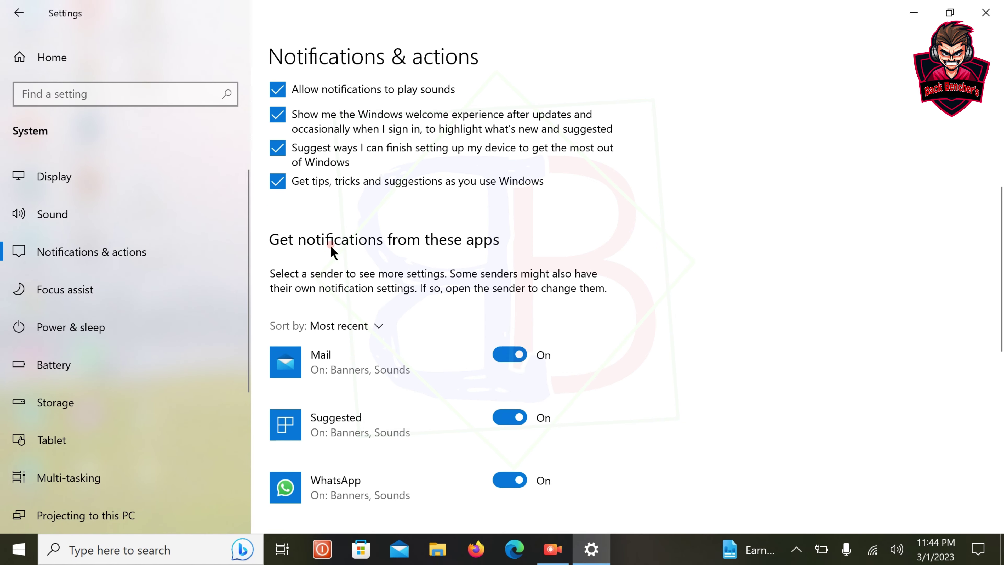
pyautogui.scroll(-4, 336, 289)
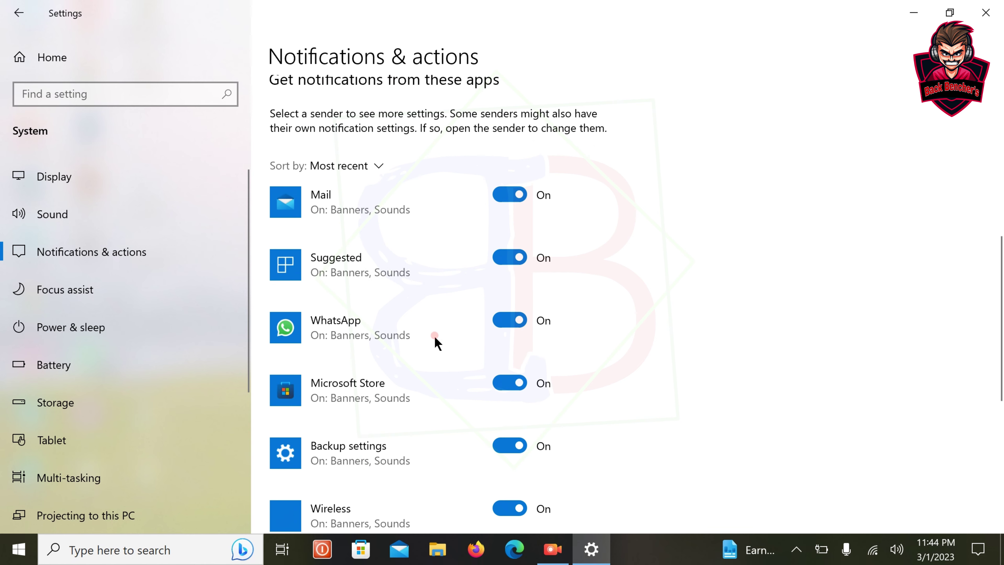
pyautogui.scroll(-4, 411, 277)
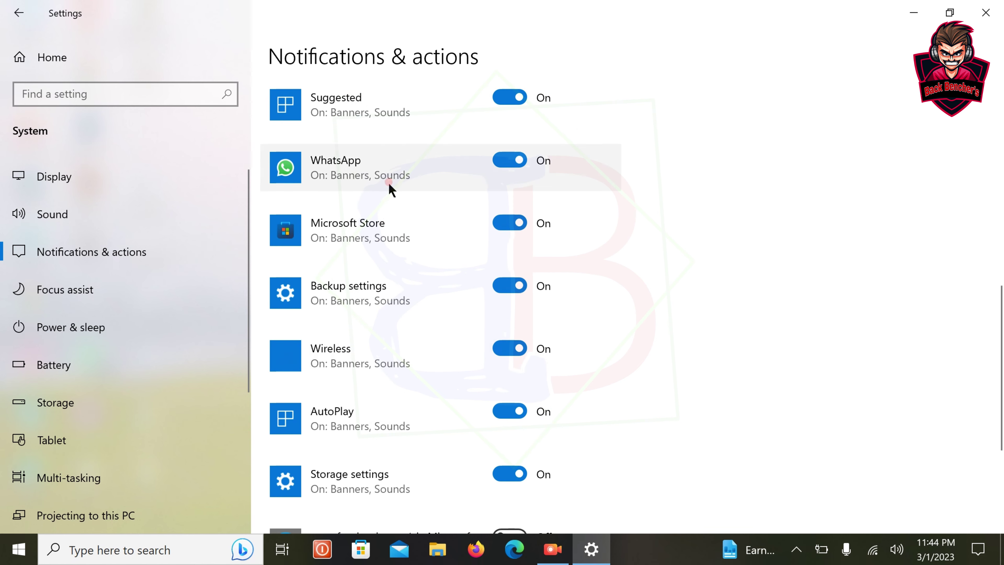
pyautogui.scroll(-6, 364, 386)
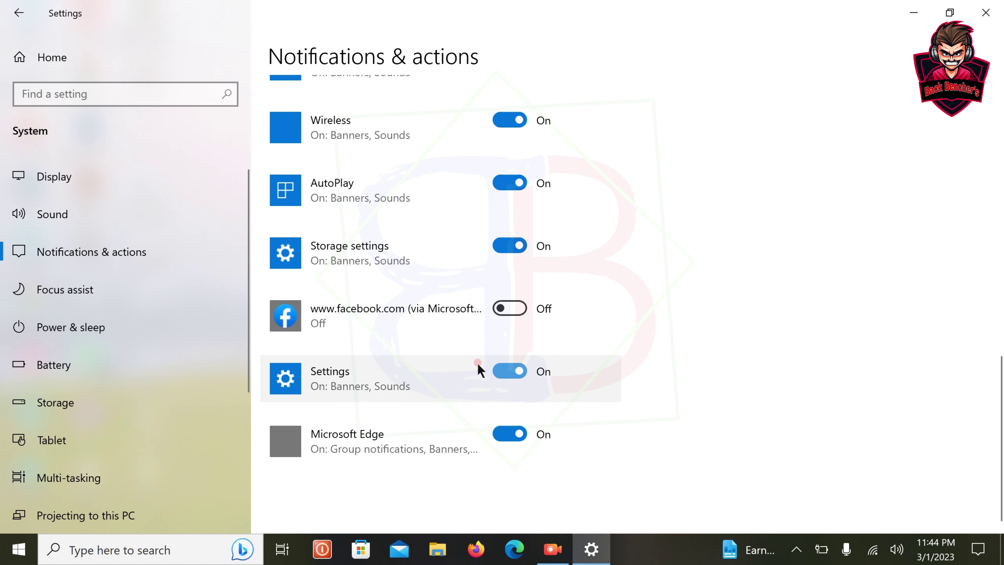
pyautogui.scroll(2, 355, 301)
pyautogui.scroll(4, 385, 279)
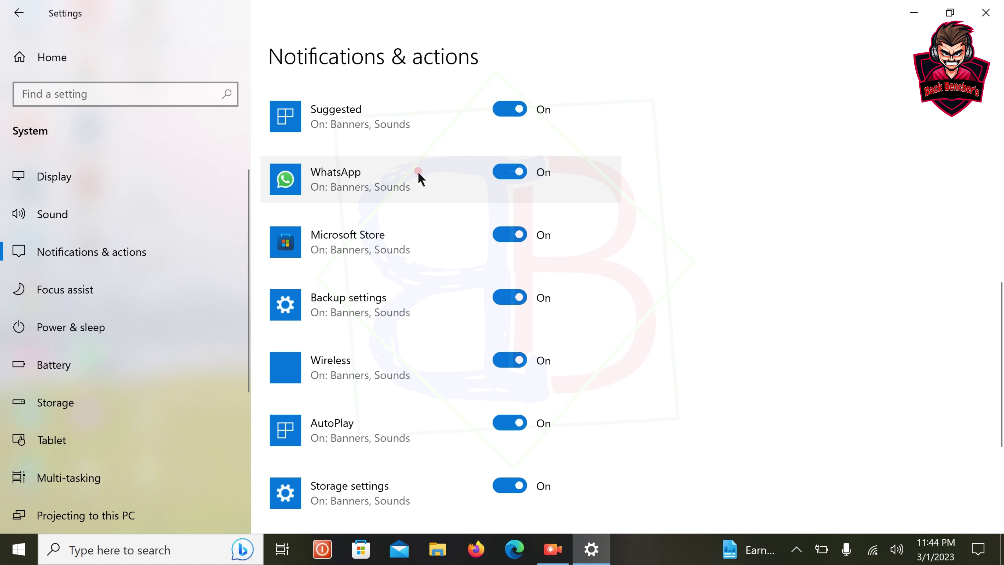
pyautogui.scroll(4, 418, 171)
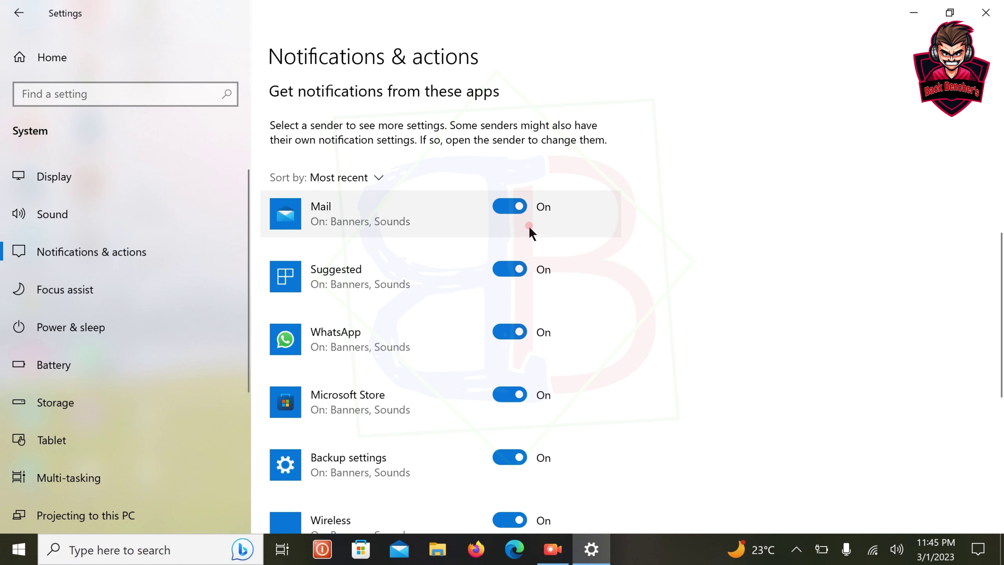
pyautogui.scroll(7, 506, 218)
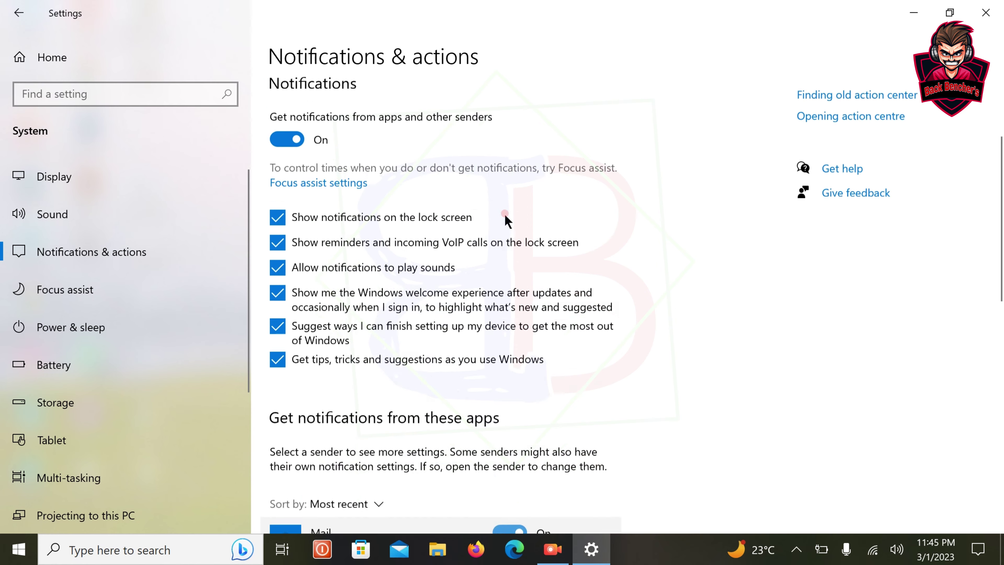
pyautogui.scroll(2, 407, 169)
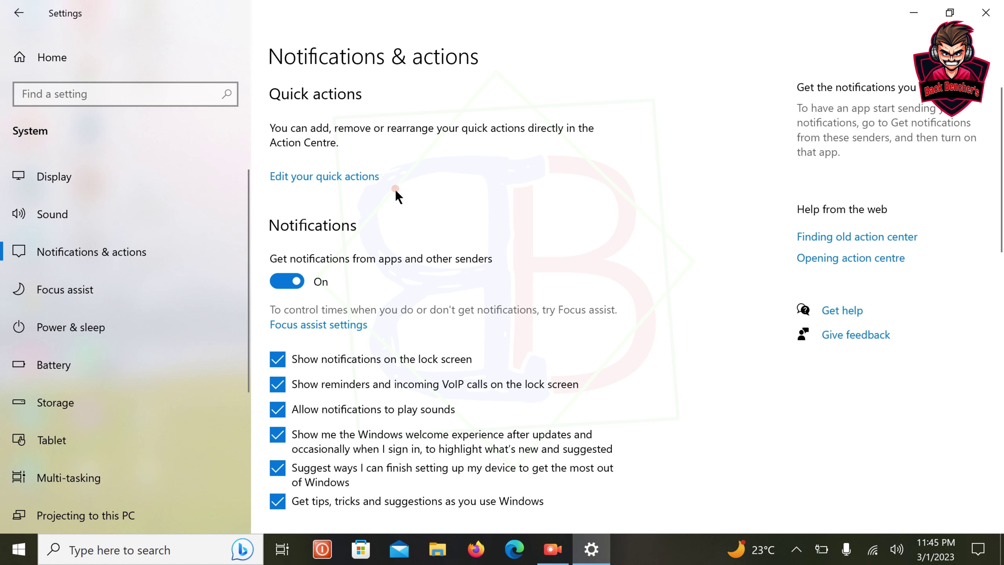
# Step: Edit the quick actions in the Action Centre to add the WiFi tile, and close Settings
pyautogui.click(978, 549)
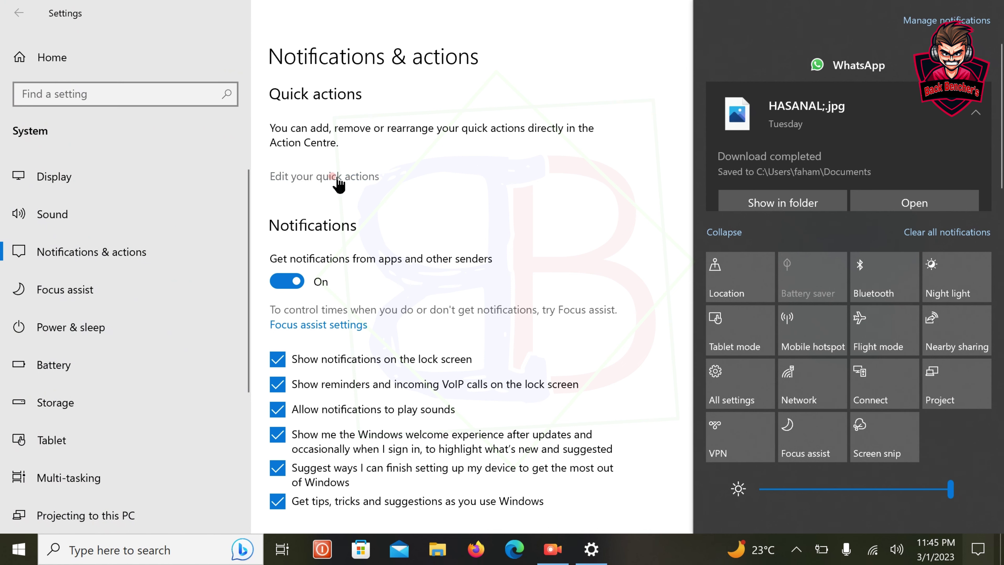
pyautogui.click(351, 176)
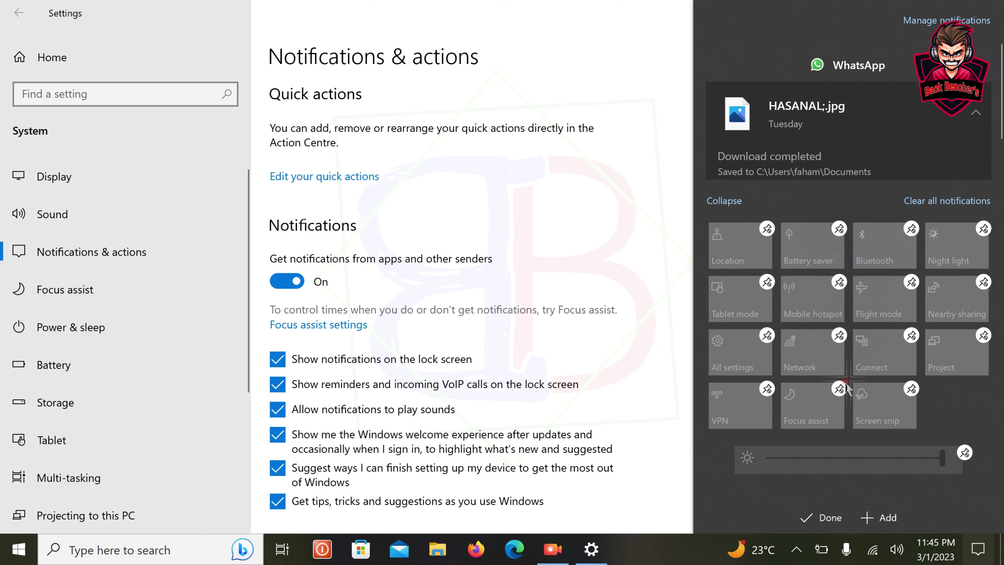
pyautogui.click(881, 522)
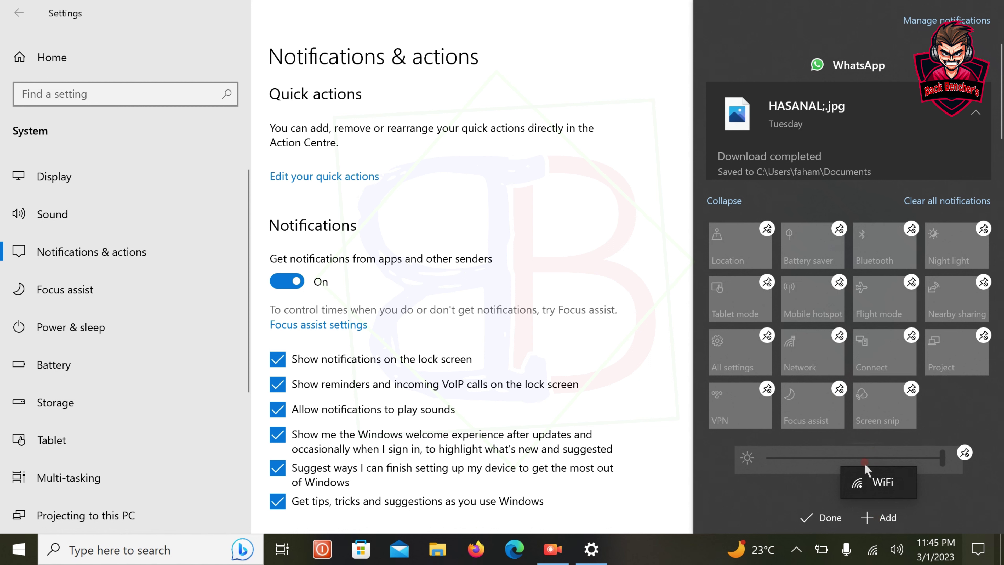
pyautogui.click(873, 484)
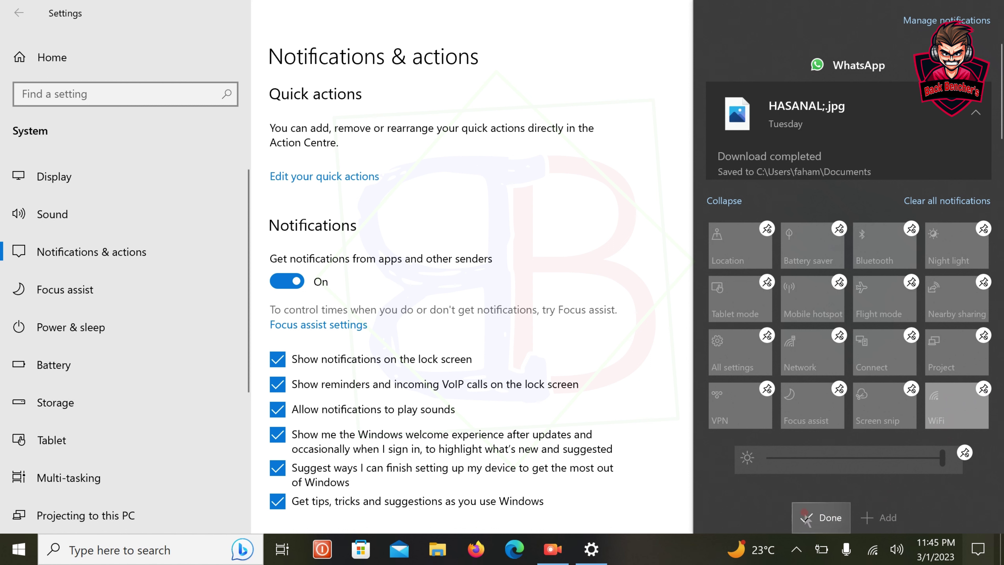
pyautogui.click(826, 516)
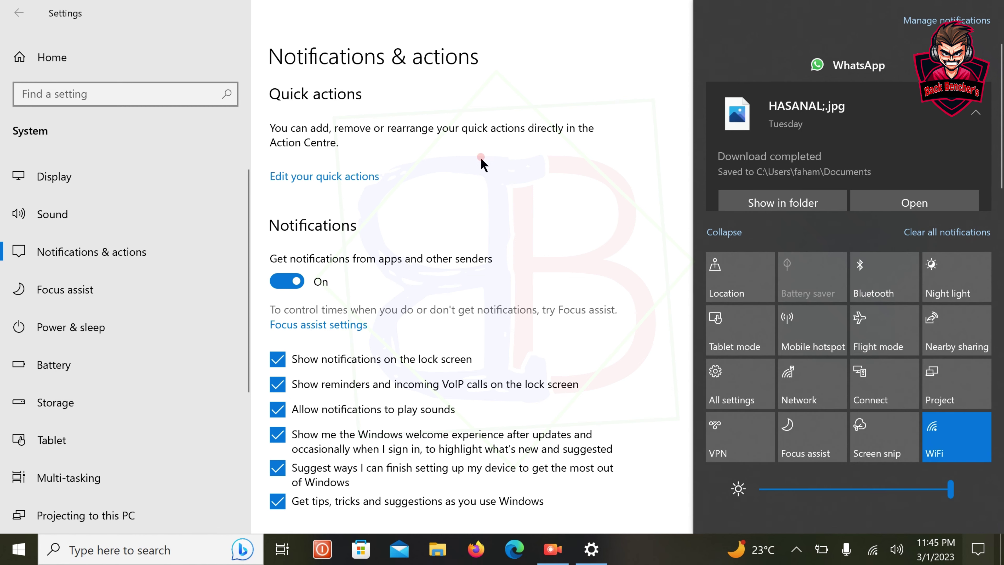
pyautogui.click(549, 172)
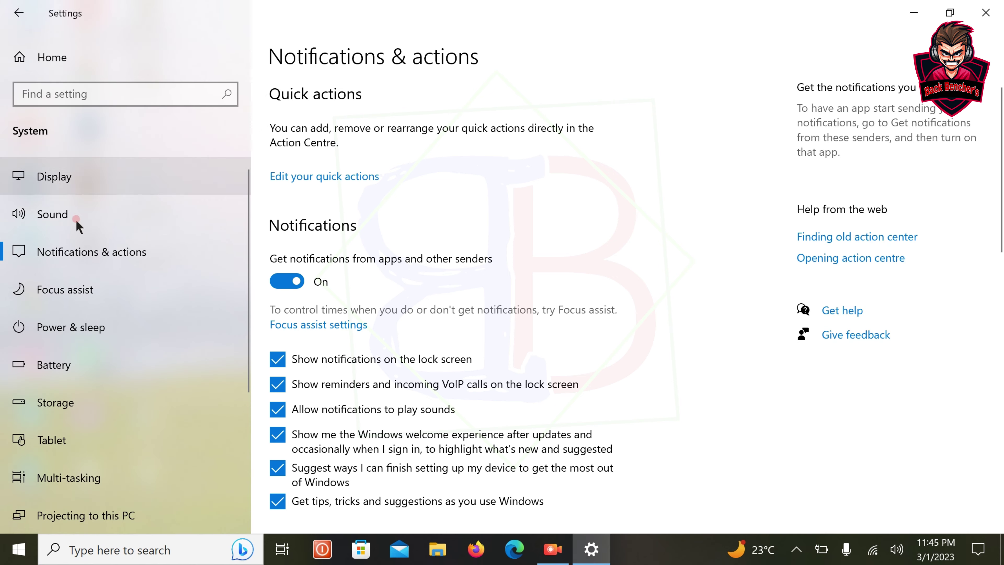
pyautogui.click(986, 12)
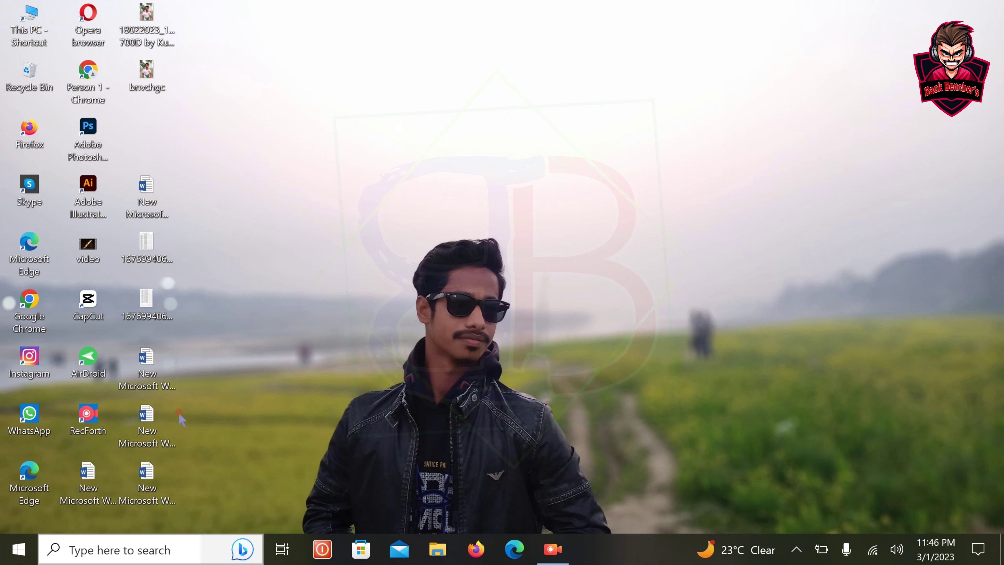
# Step: Open Windows Settings and go to the Power & sleep page of the System category
pyautogui.click(12, 544)
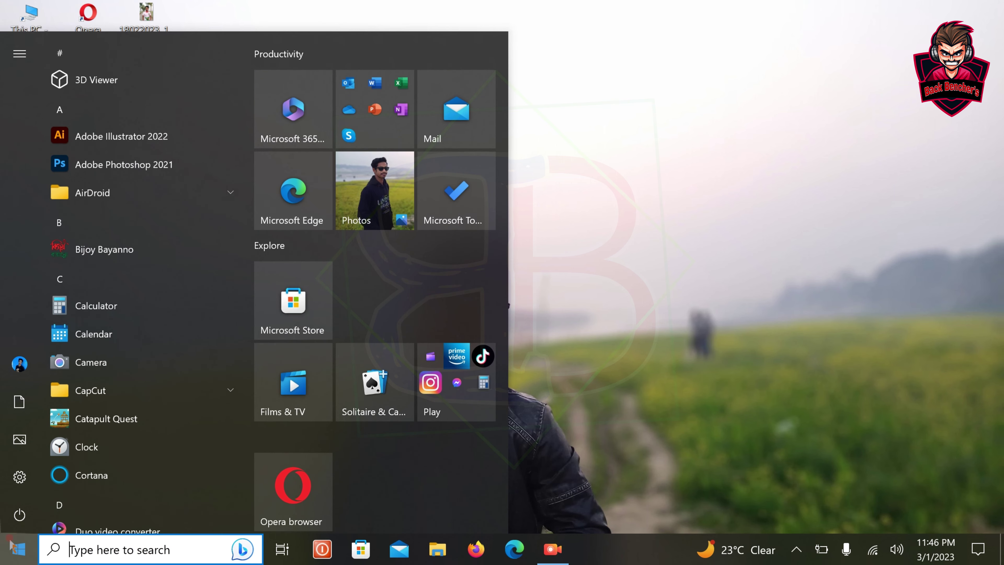
pyautogui.click(24, 478)
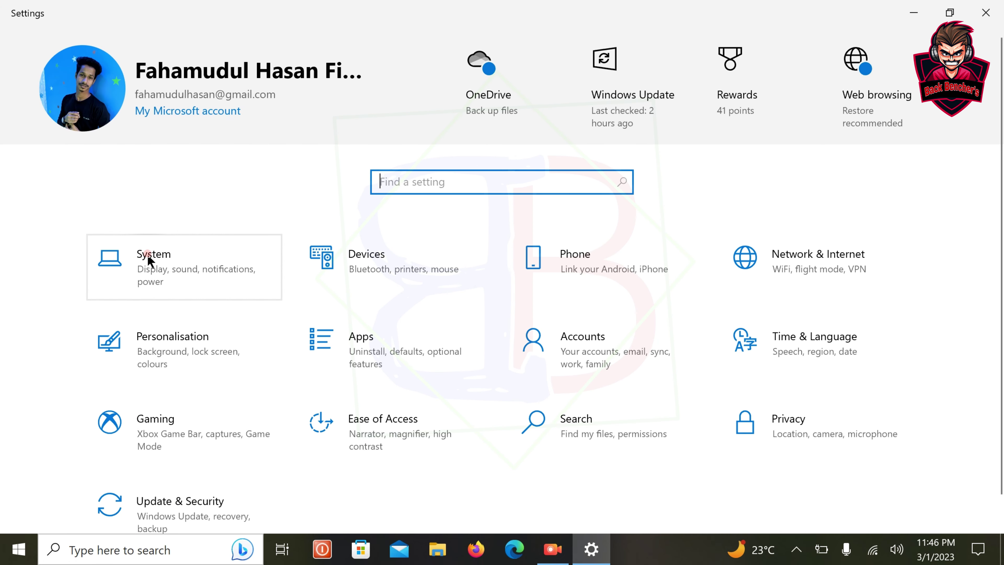
pyautogui.click(148, 255)
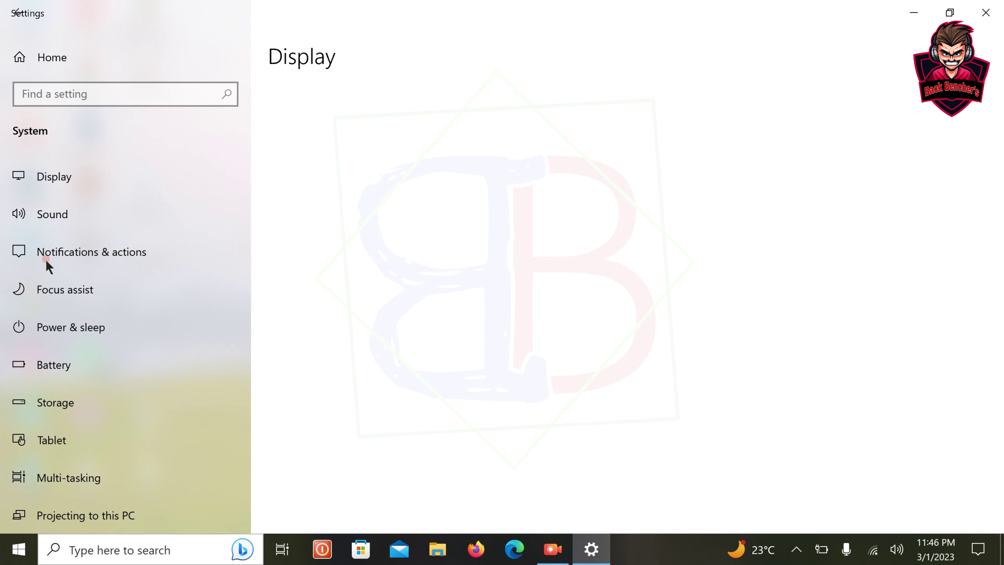
pyautogui.click(46, 259)
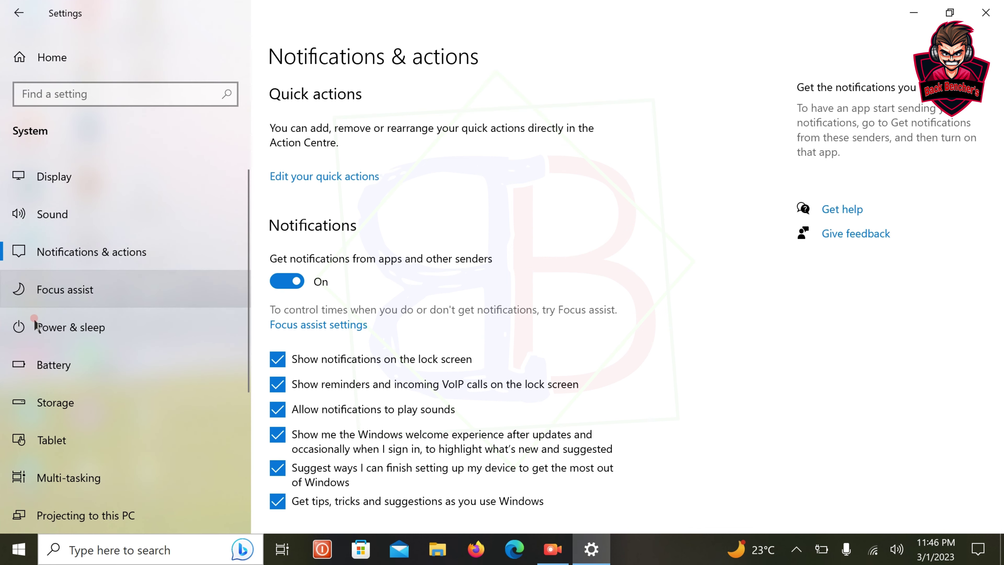
pyautogui.click(85, 328)
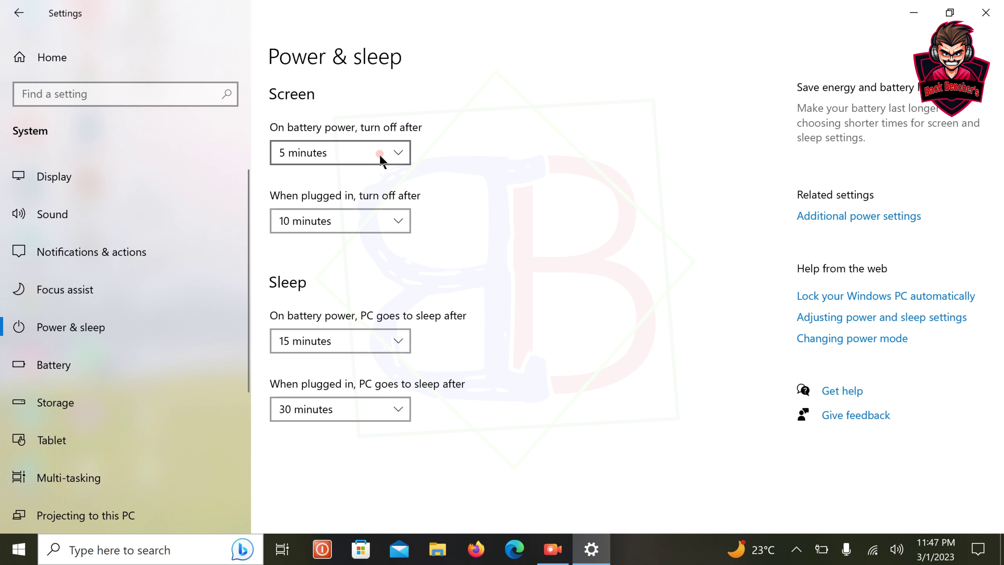
# Step: Review the plugged-in timeout choices for screen and sleep, selecting 10 minutes for the screen, and close Settings
pyautogui.click(363, 221)
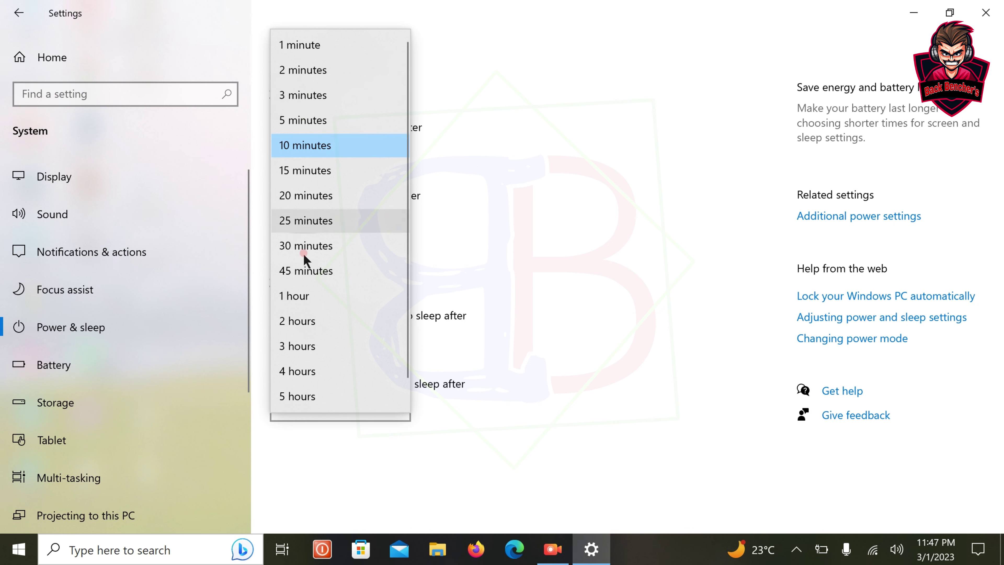
pyautogui.click(306, 147)
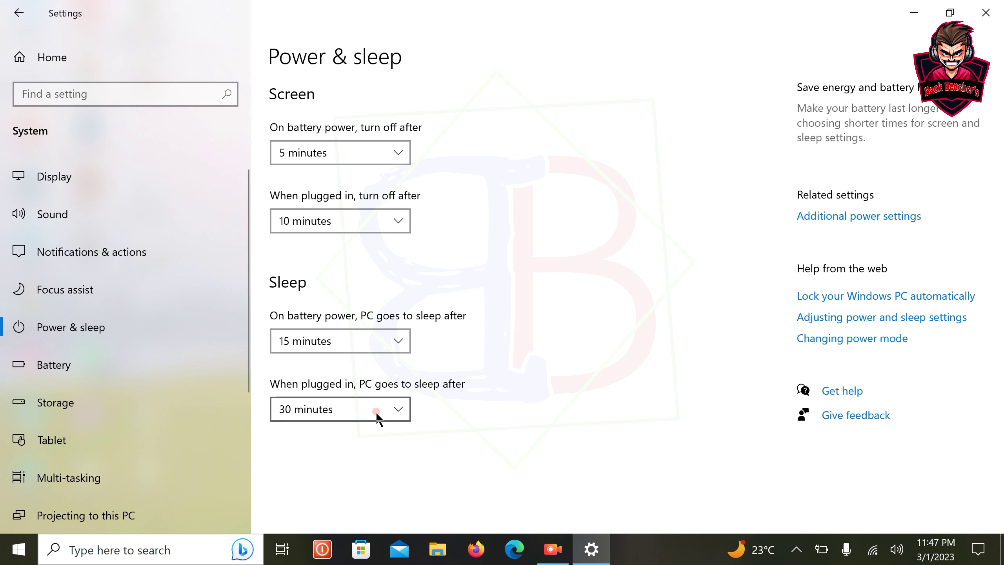
pyautogui.click(389, 408)
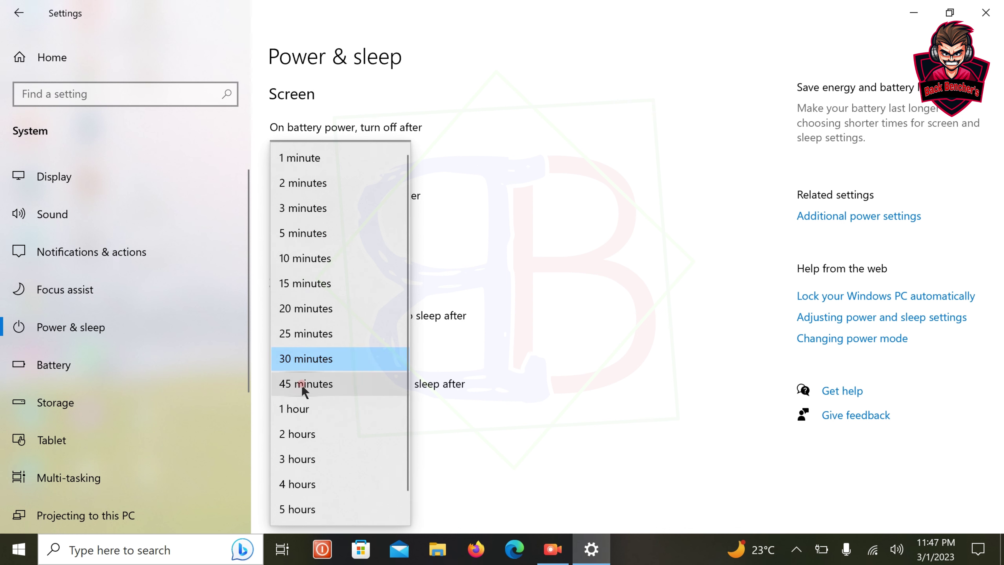
pyautogui.scroll(-1, 316, 466)
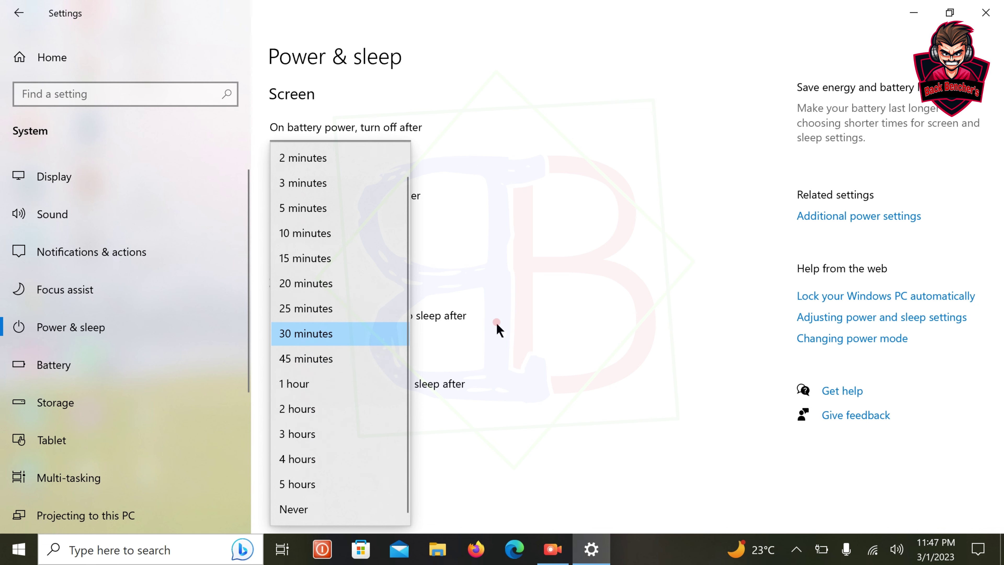
pyautogui.click(489, 346)
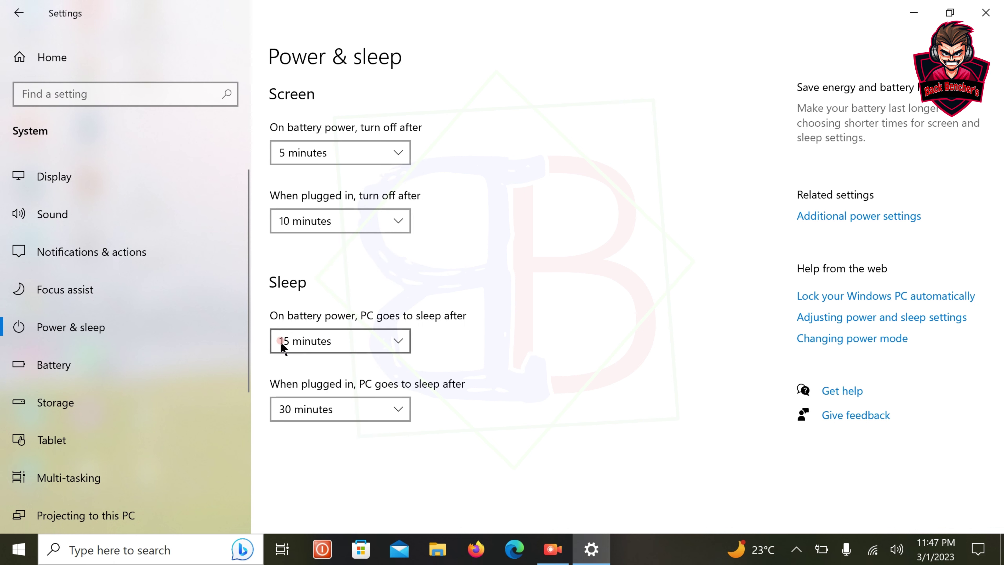
pyautogui.click(985, 12)
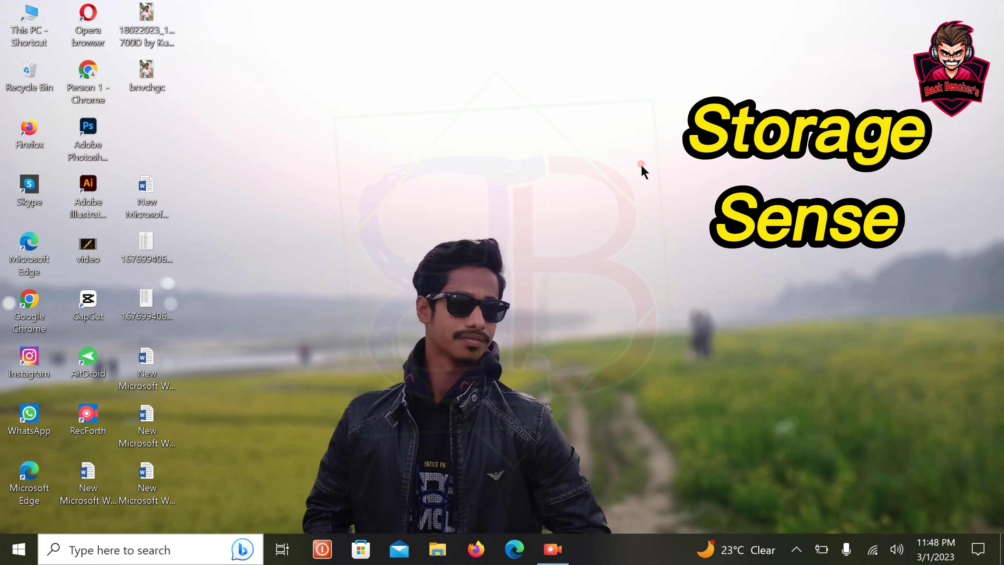
# Step: Refresh the desktop and check the free space of the drives in This PC, closing the window when done
pyautogui.rightClick(614, 155)
pyautogui.click(540, 205)
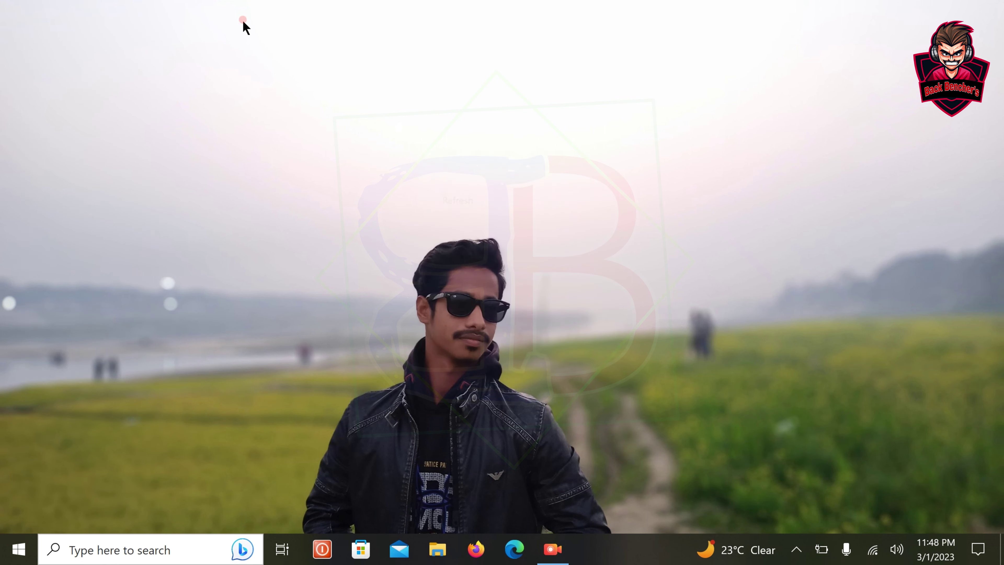
pyautogui.click(38, 32)
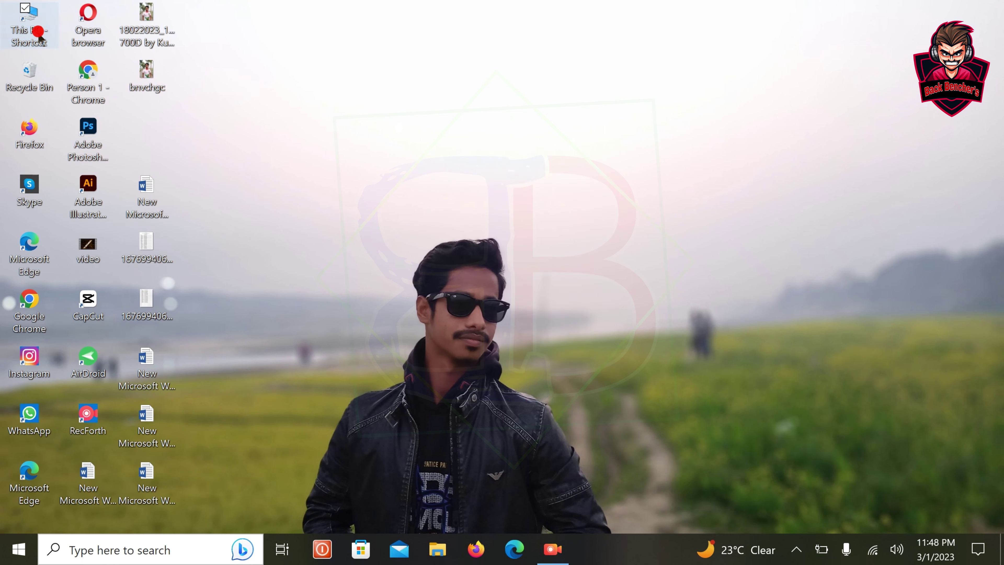
pyautogui.doubleClick(40, 36)
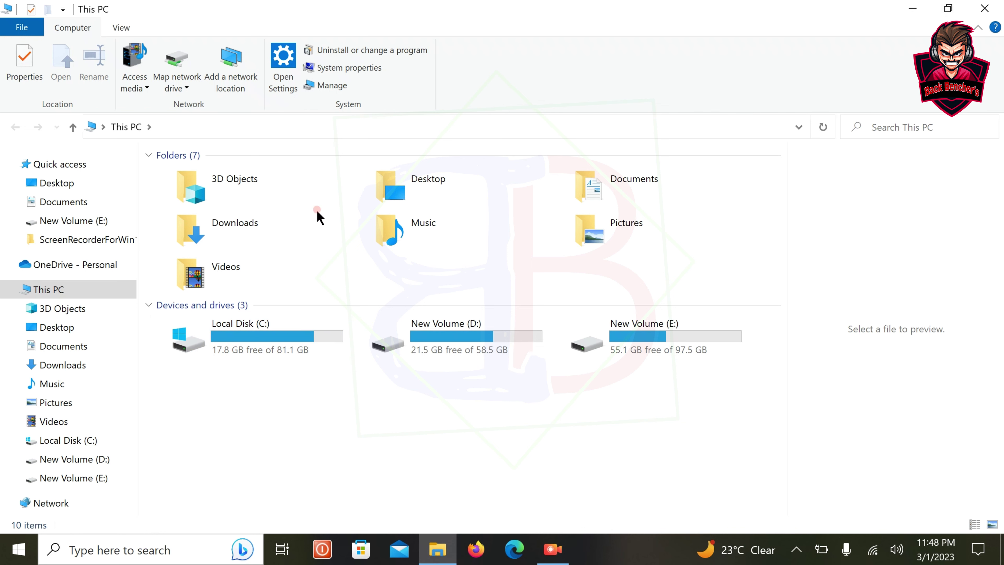
pyautogui.click(983, 9)
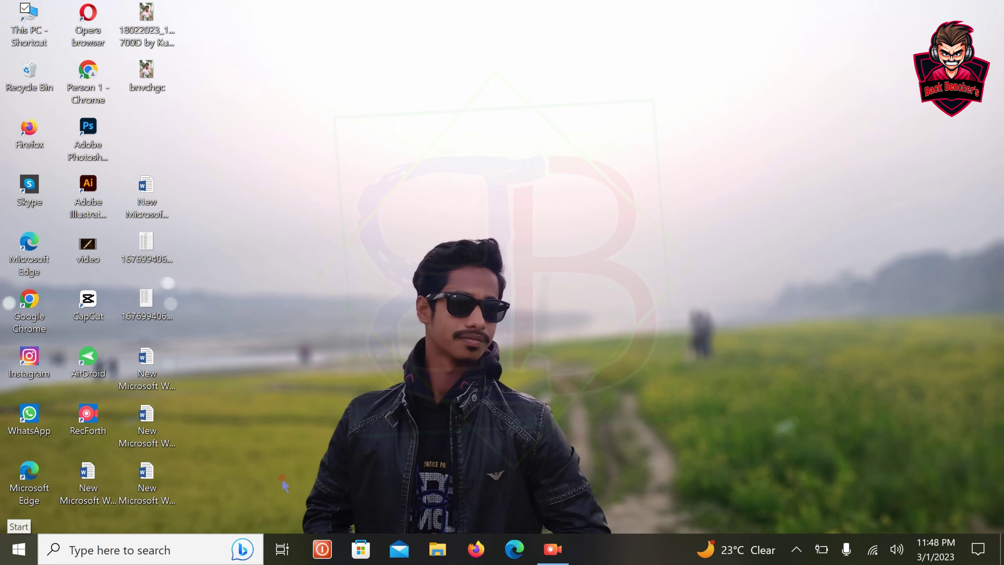
# Step: Open Windows Settings and go to the Storage page of the System category
pyautogui.click(7, 553)
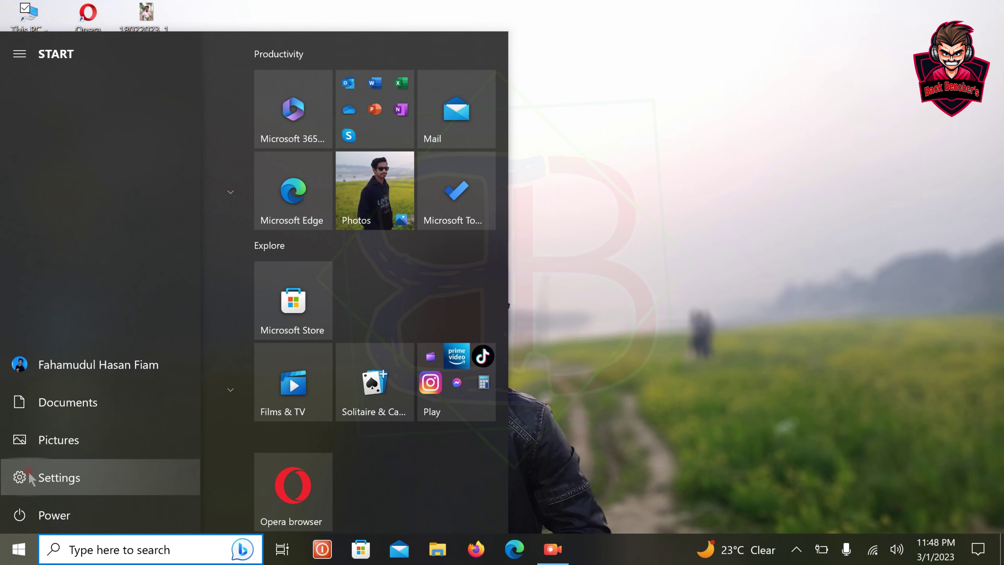
pyautogui.click(30, 477)
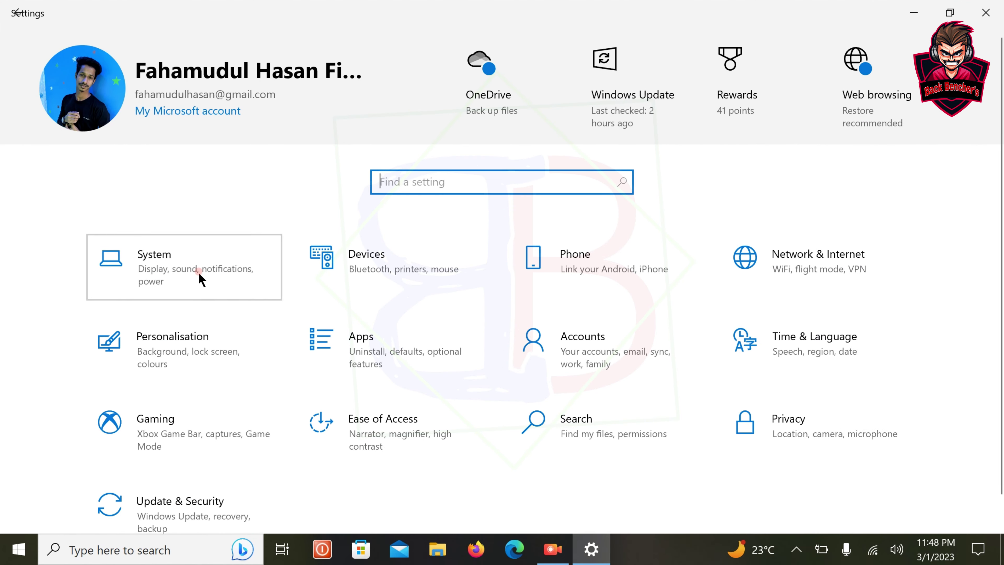
pyautogui.click(200, 273)
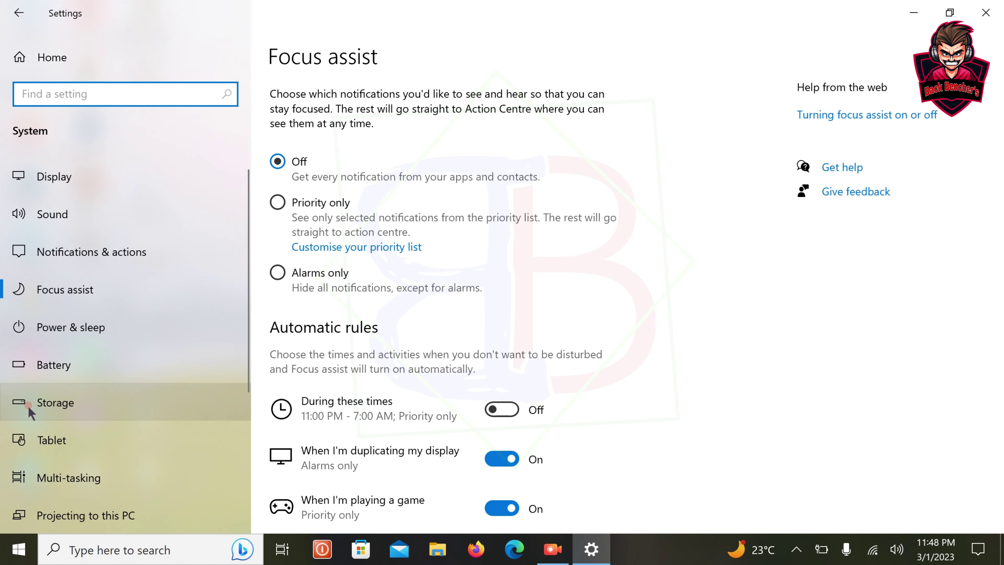
pyautogui.click(47, 412)
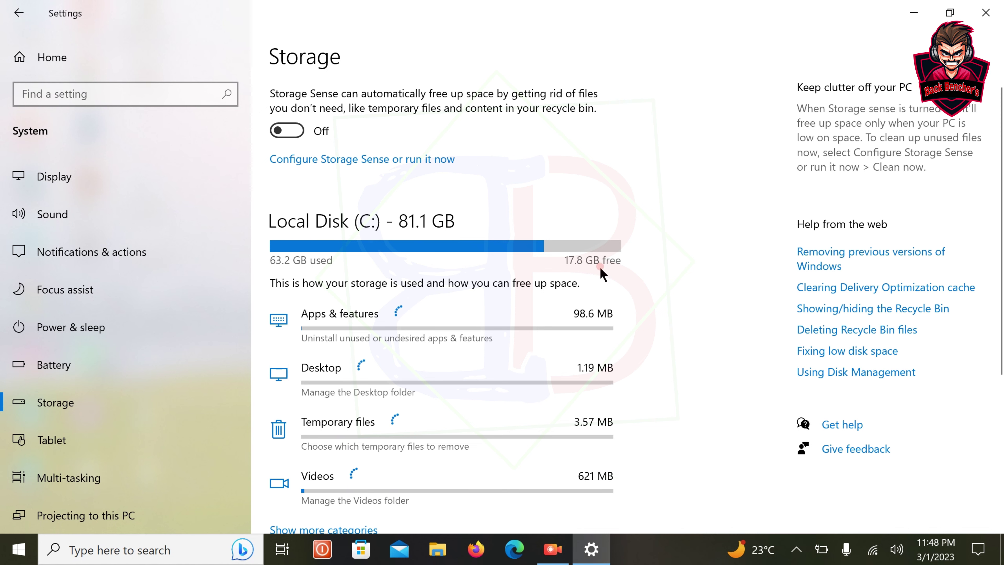
# Step: Review the storage usage categories of Local Disk (C:) and turn on Storage Sense
pyautogui.scroll(-2, 408, 288)
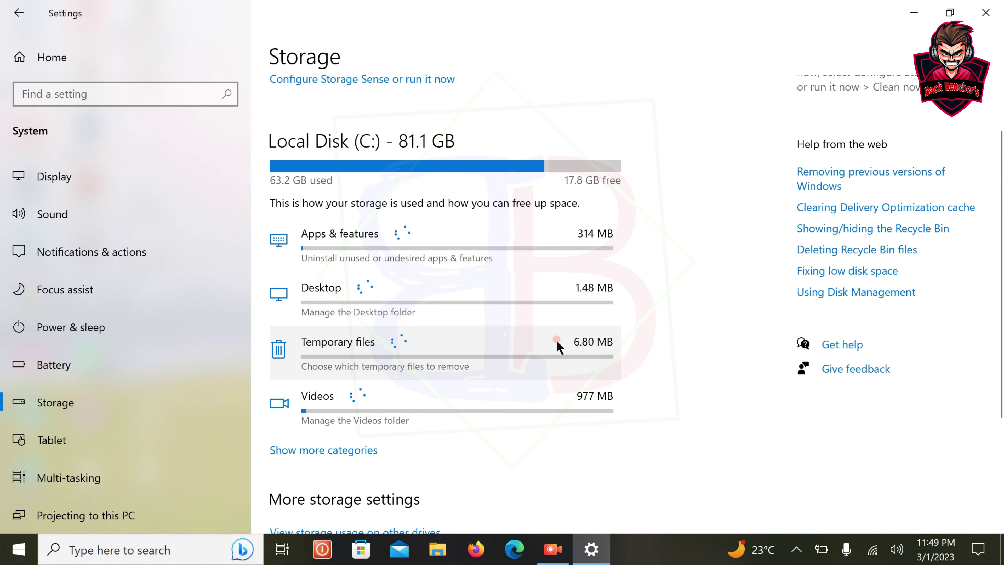
pyautogui.scroll(2, 556, 340)
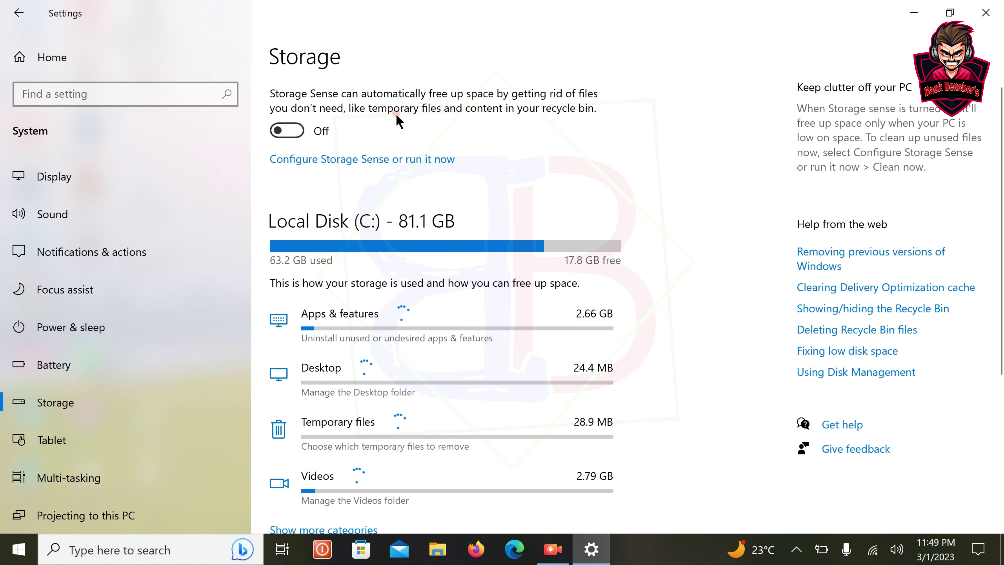
pyautogui.scroll(-5, 397, 115)
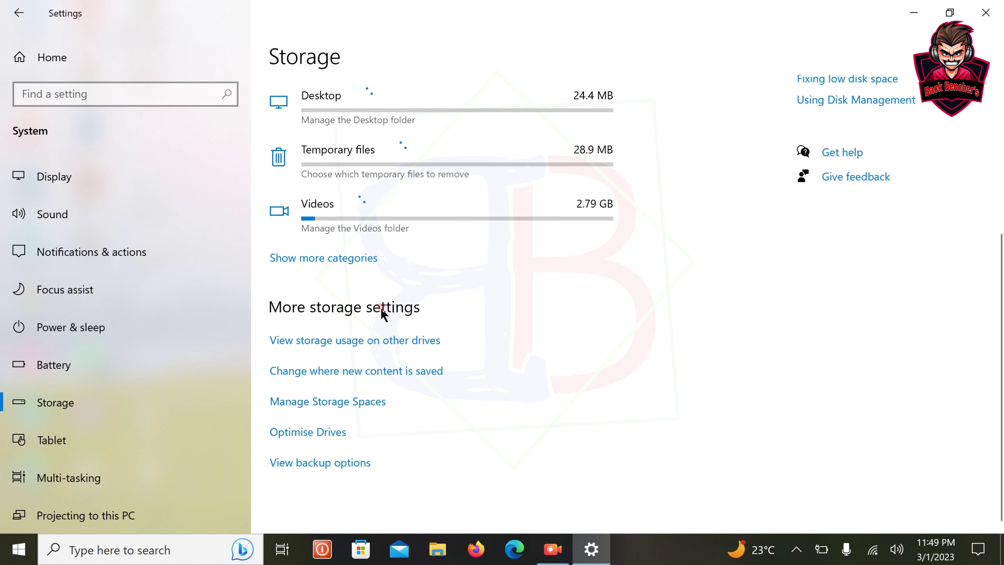
pyautogui.scroll(5, 381, 310)
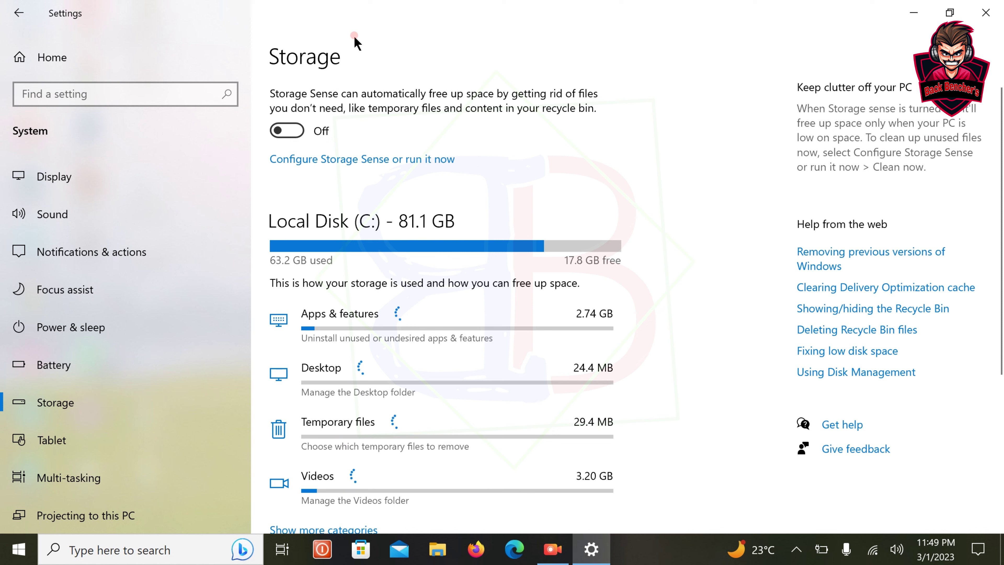
pyautogui.click(294, 132)
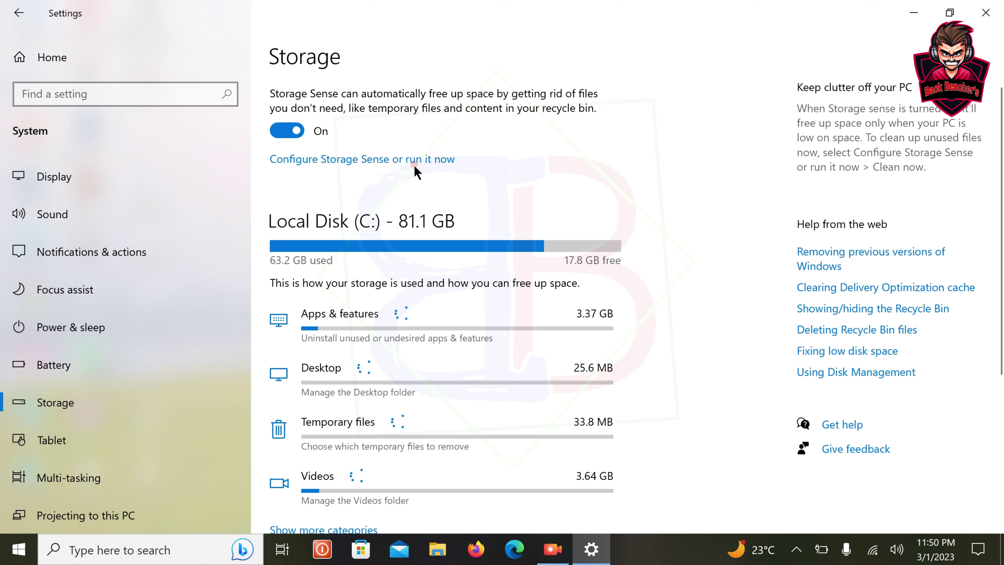
# Step: Open the Storage Sense configuration, review its run frequency choices and set Storage Sense to run every month
pyautogui.click(328, 160)
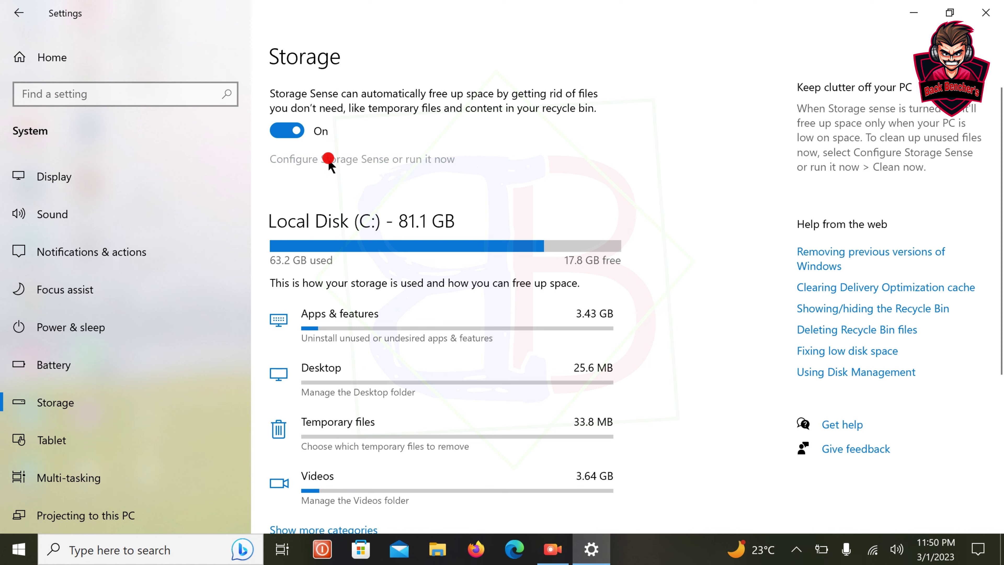
pyautogui.click(167, 216)
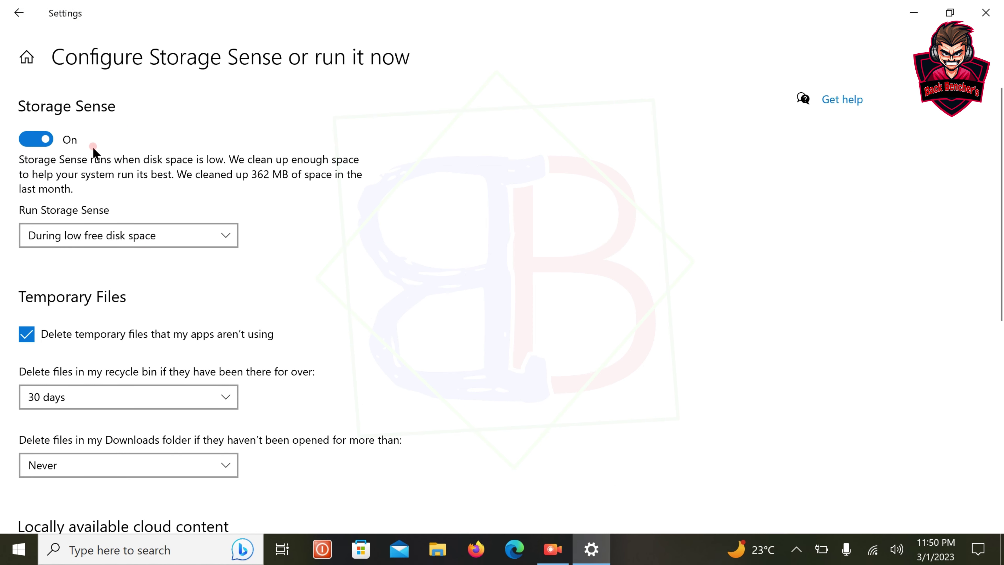
pyautogui.click(83, 159)
pyautogui.click(68, 146)
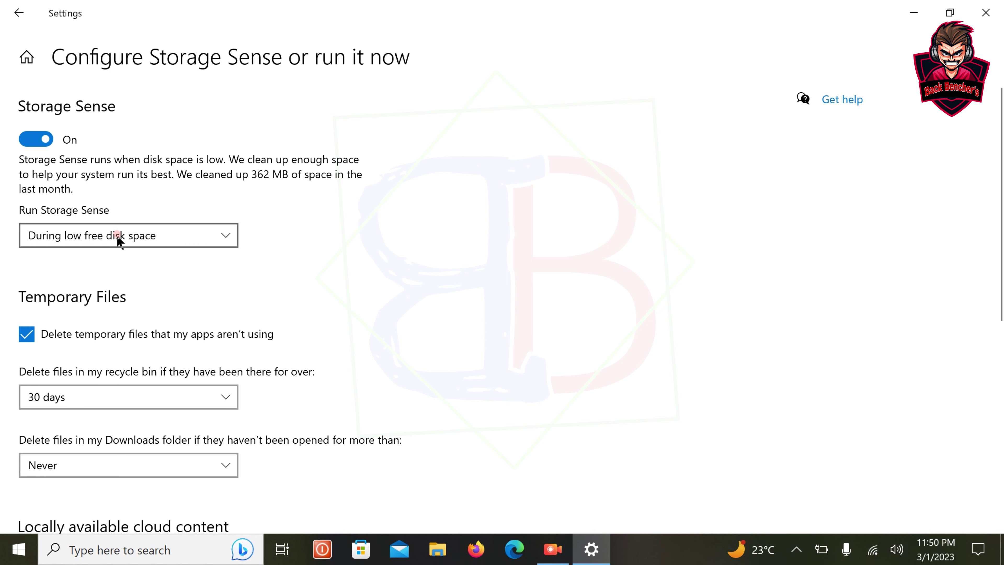
pyautogui.click(184, 241)
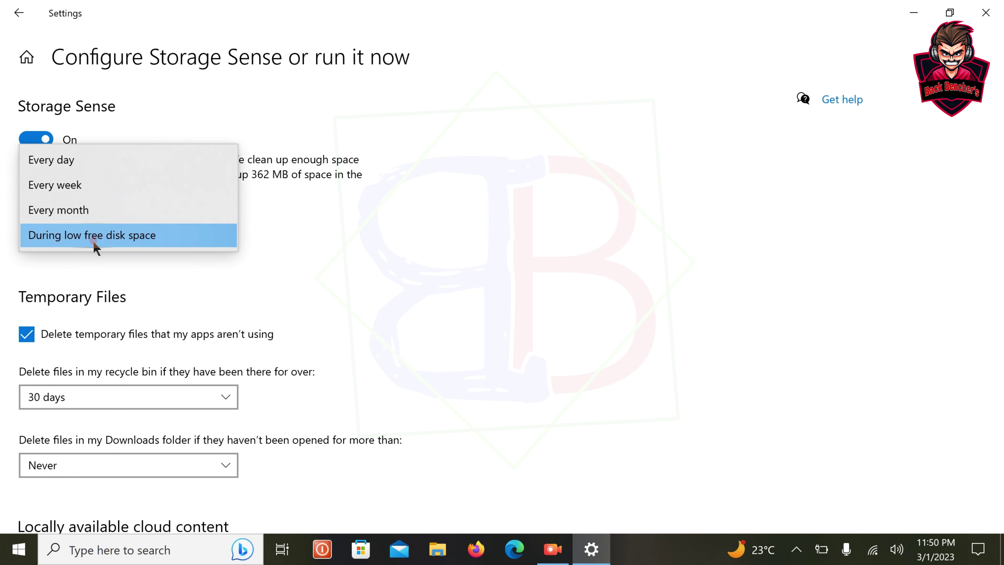
pyautogui.click(330, 237)
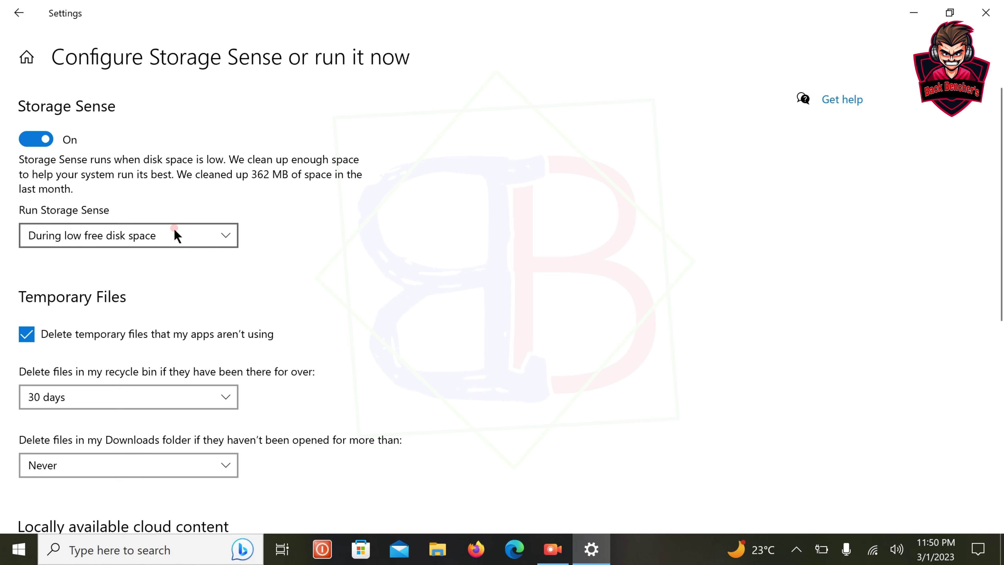
pyautogui.click(212, 233)
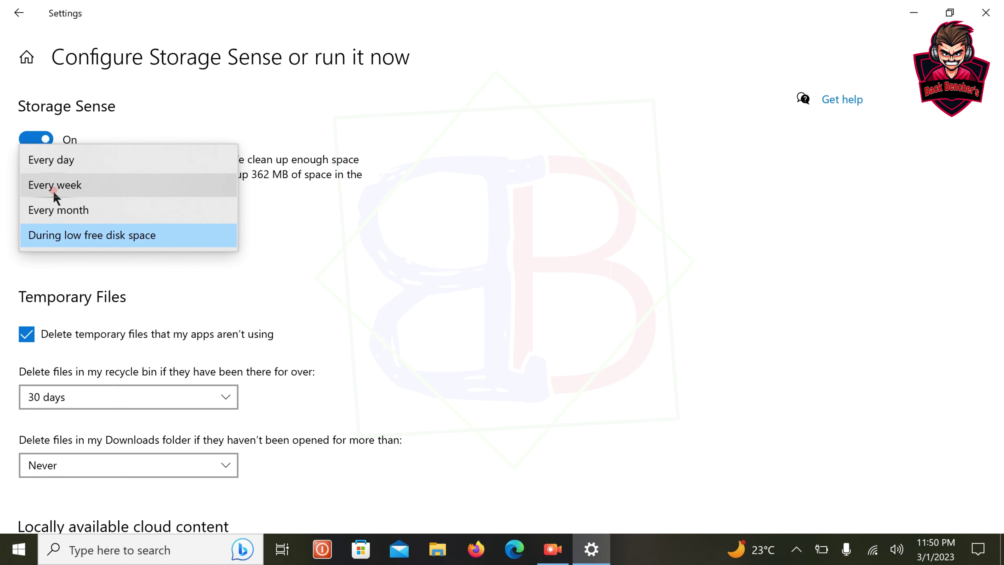
pyautogui.click(55, 210)
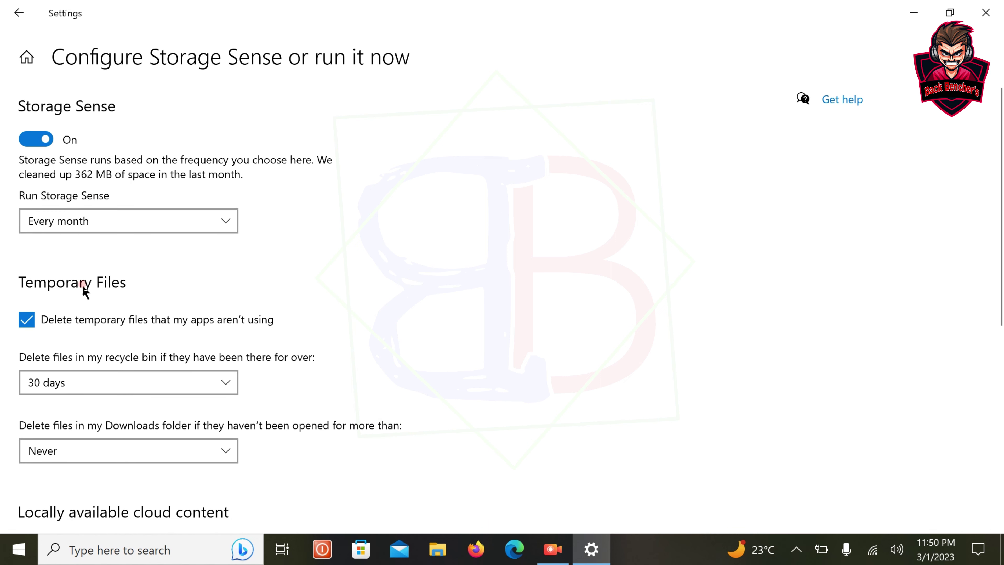
# Step: Review the option for deleting unused temporary files and choose 30 days for deleting files from the recycle bin
pyautogui.scroll(-1, 53, 310)
pyautogui.scroll(-2, 52, 307)
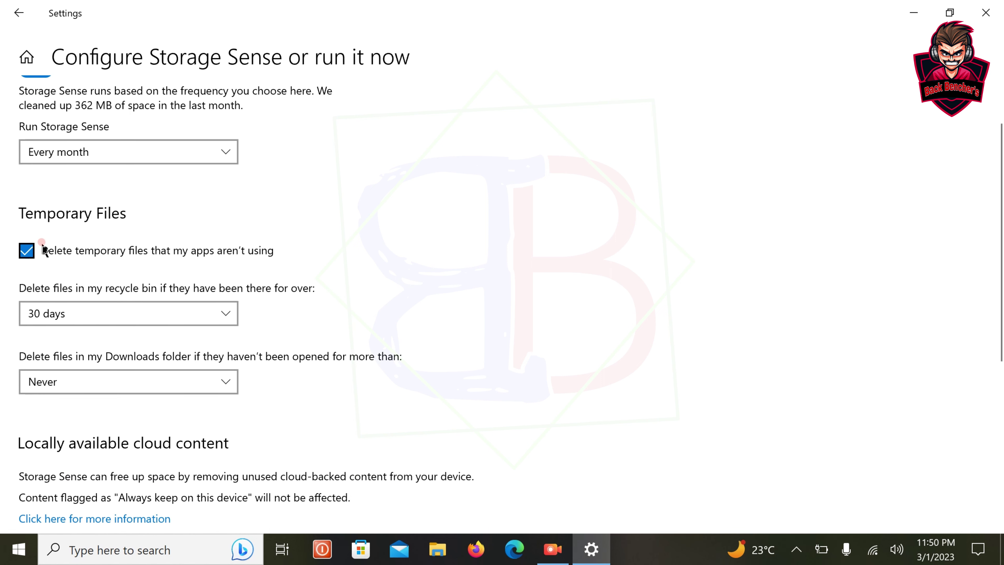
pyautogui.click(28, 253)
pyautogui.scroll(-2, 155, 242)
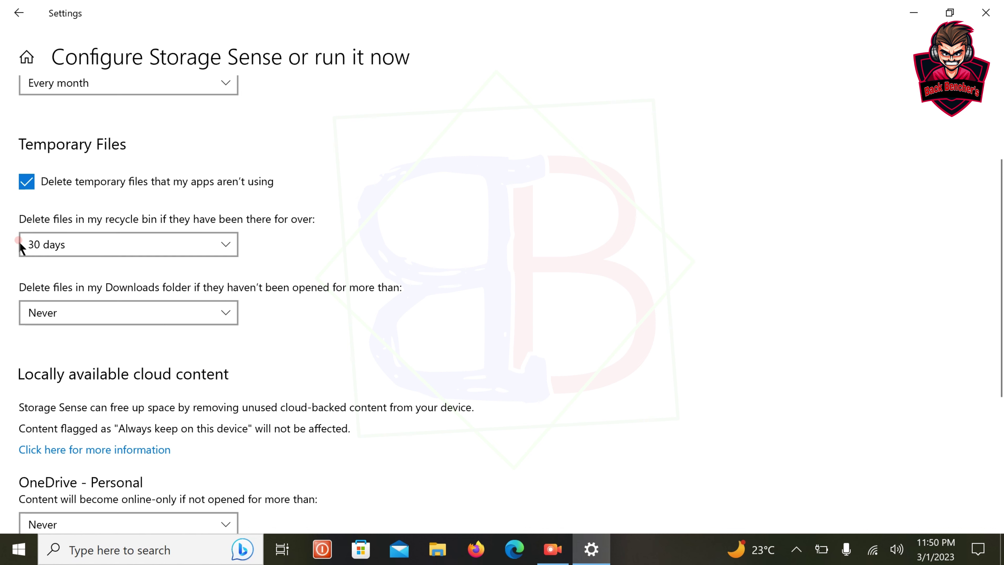
pyautogui.click(99, 247)
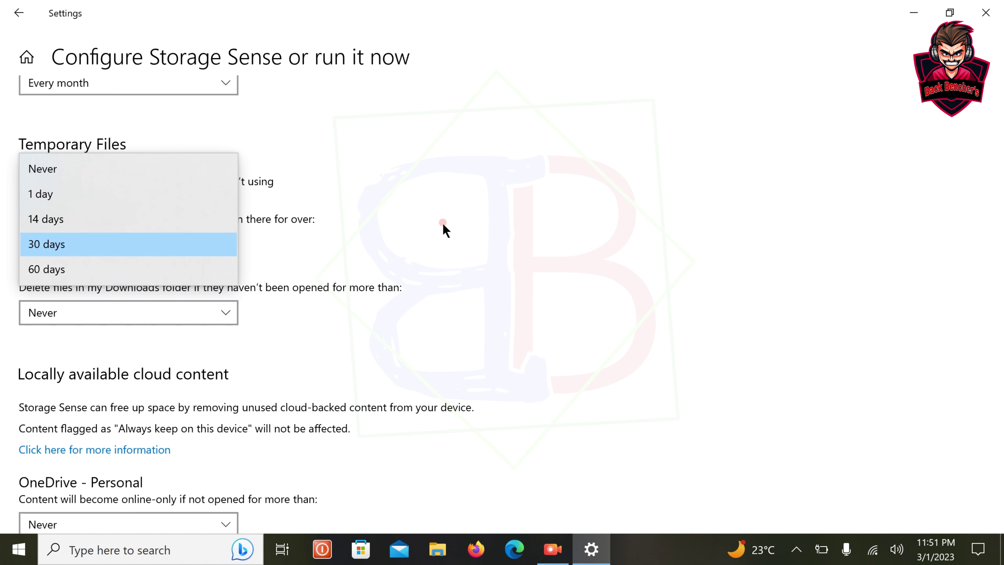
pyautogui.click(107, 246)
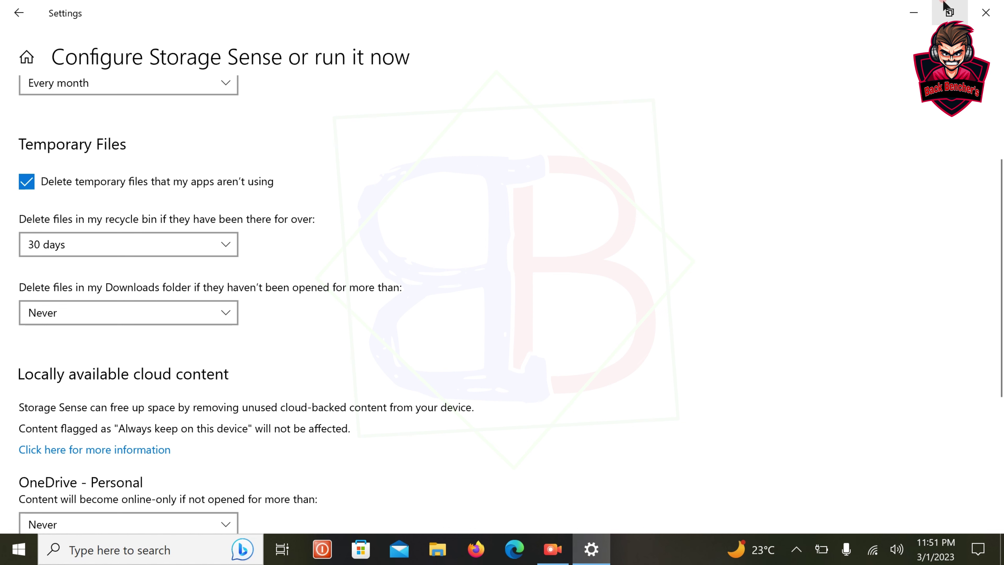
# Step: Minimise Settings, look at the files in the Downloads folder of This PC, and return to Settings
pyautogui.click(907, 11)
pyautogui.click(37, 40)
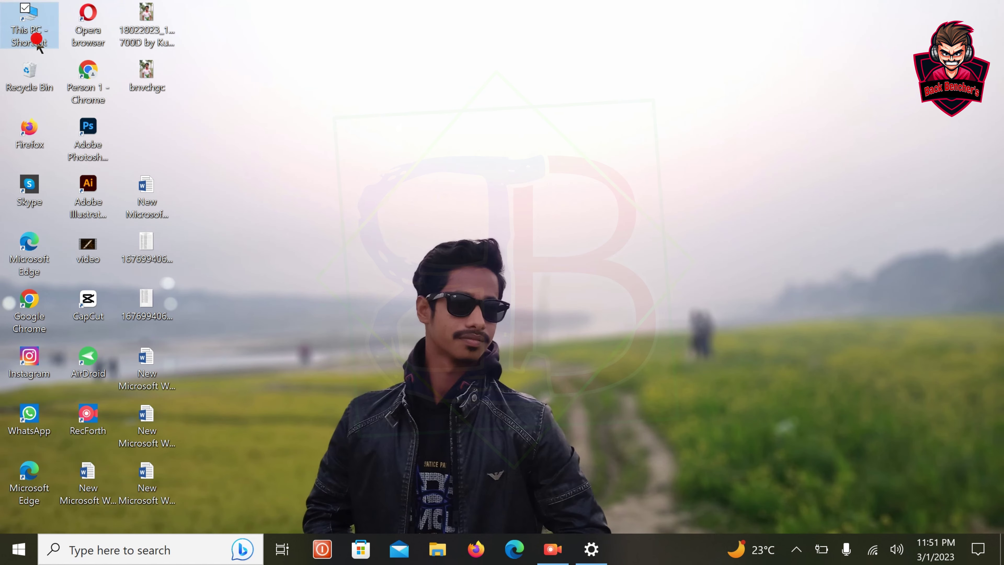
pyautogui.doubleClick(31, 44)
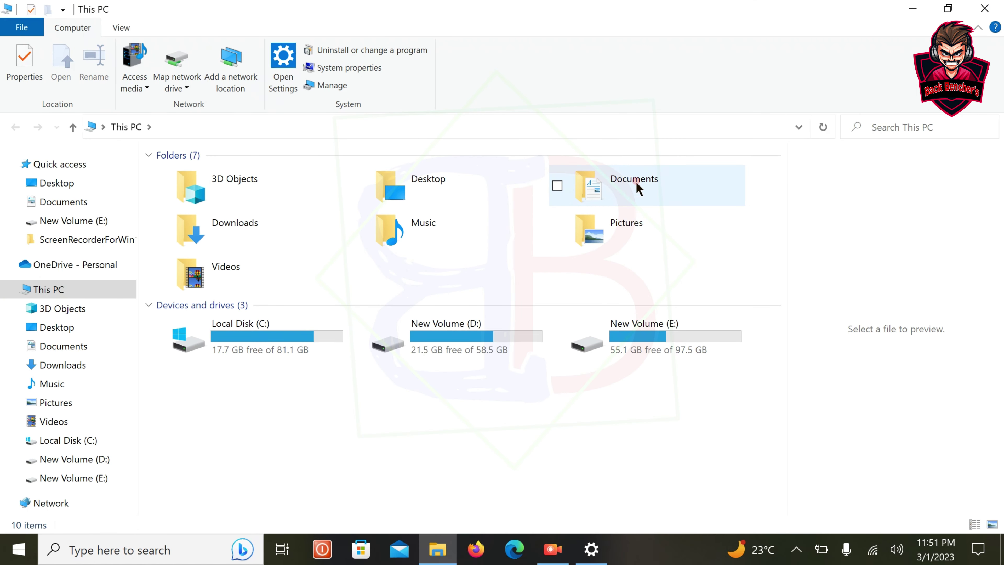
pyautogui.doubleClick(227, 226)
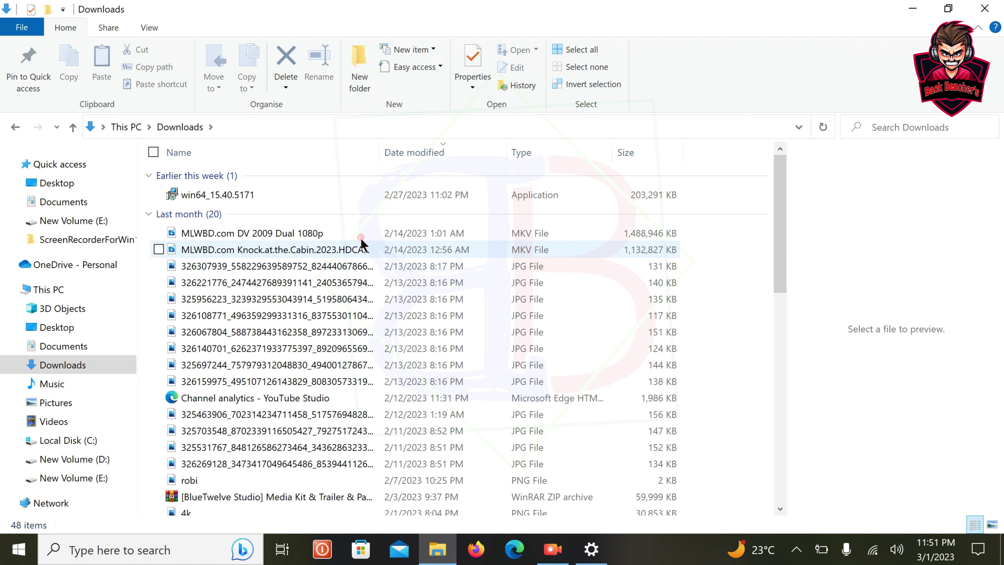
pyautogui.click(912, 9)
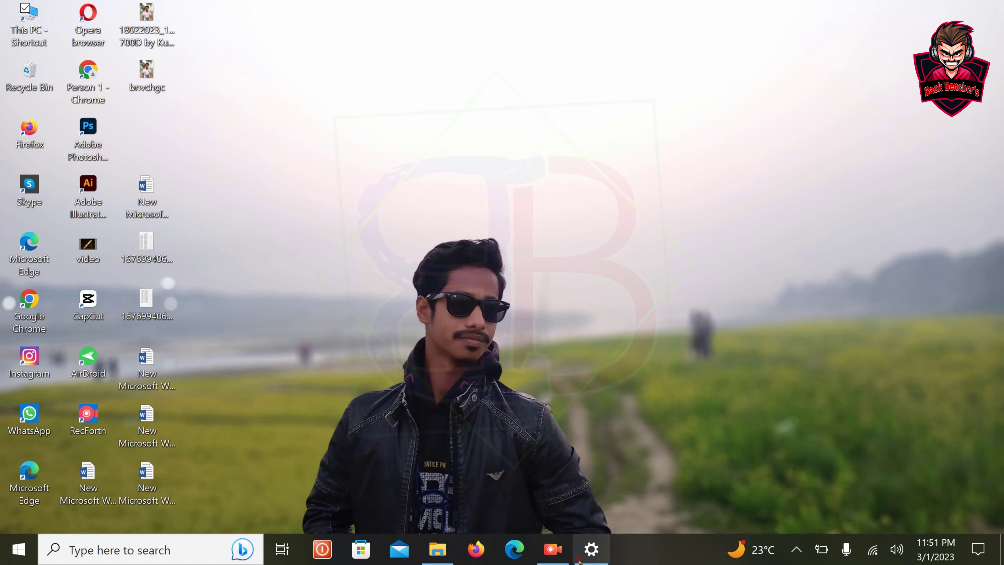
pyautogui.click(591, 549)
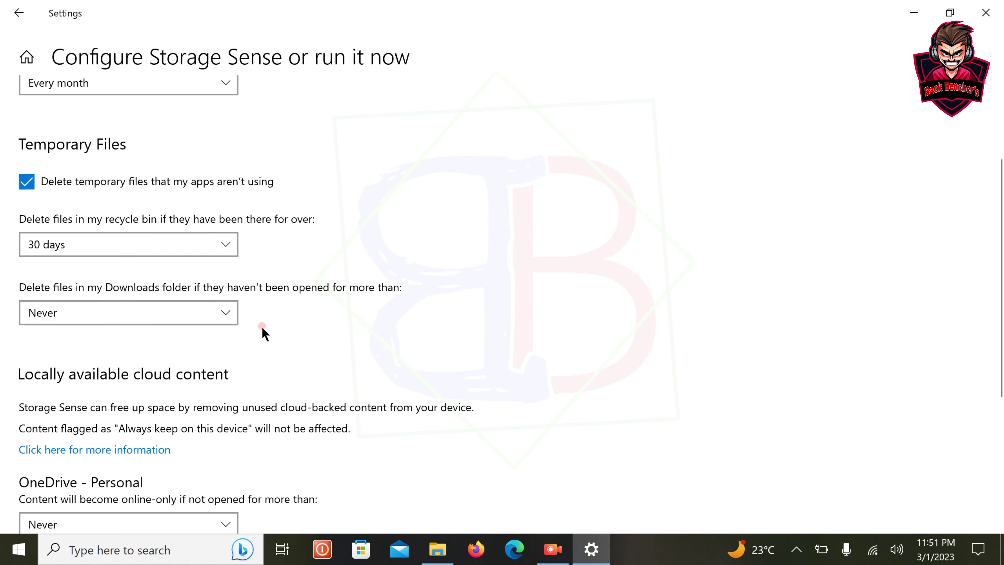
# Step: Choose Never for deleting Downloads folder files and review the online-only period for OneDrive content, leaving it at Never
pyautogui.click(166, 312)
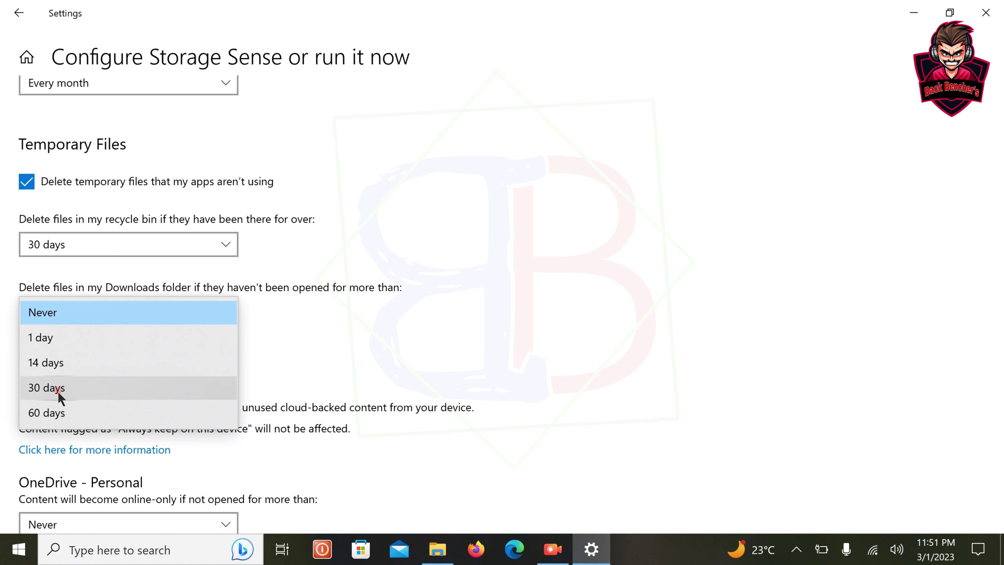
pyautogui.click(63, 310)
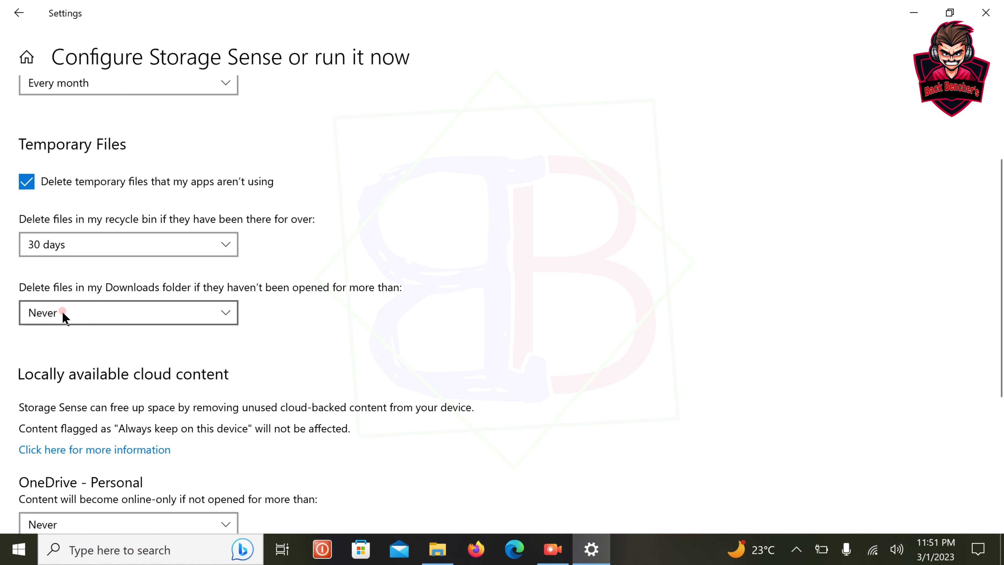
pyautogui.scroll(-3, 202, 379)
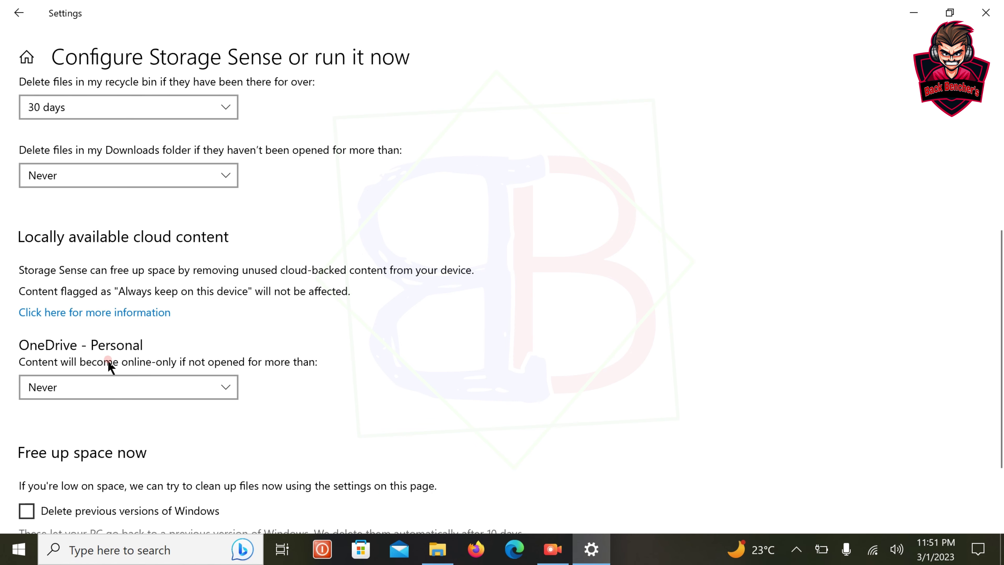
pyautogui.scroll(-2, 64, 366)
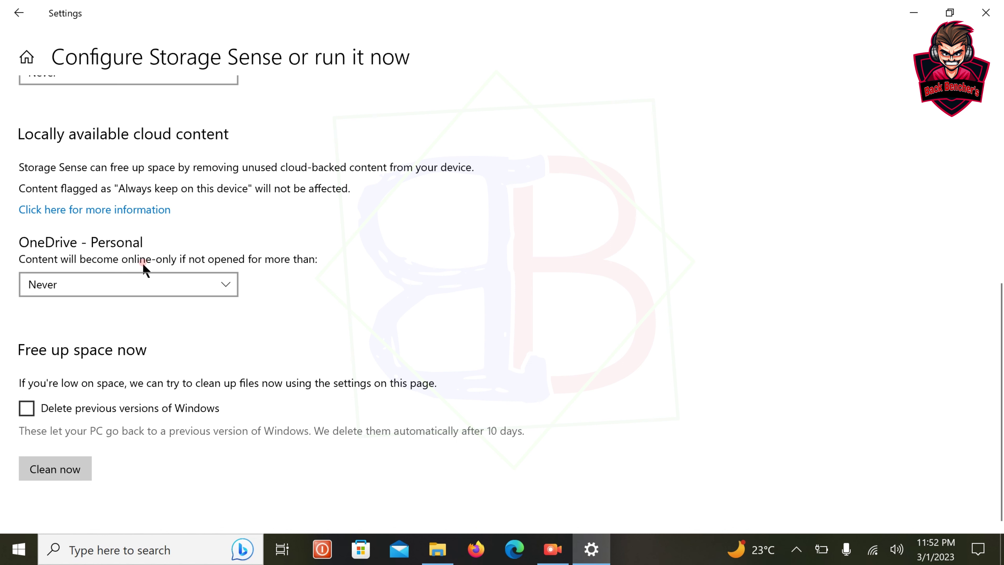
pyautogui.click(214, 281)
pyautogui.click(186, 282)
# Step: Enable deleting previous versions of Windows, start the Storage Sense clean-up immediately and look over the configuration page while it runs
pyautogui.click(27, 407)
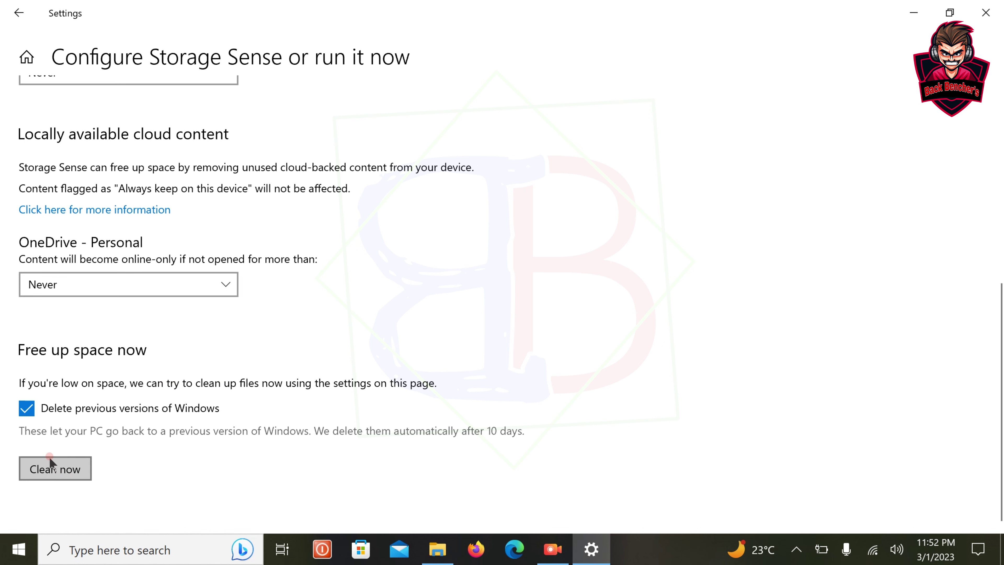
pyautogui.click(65, 469)
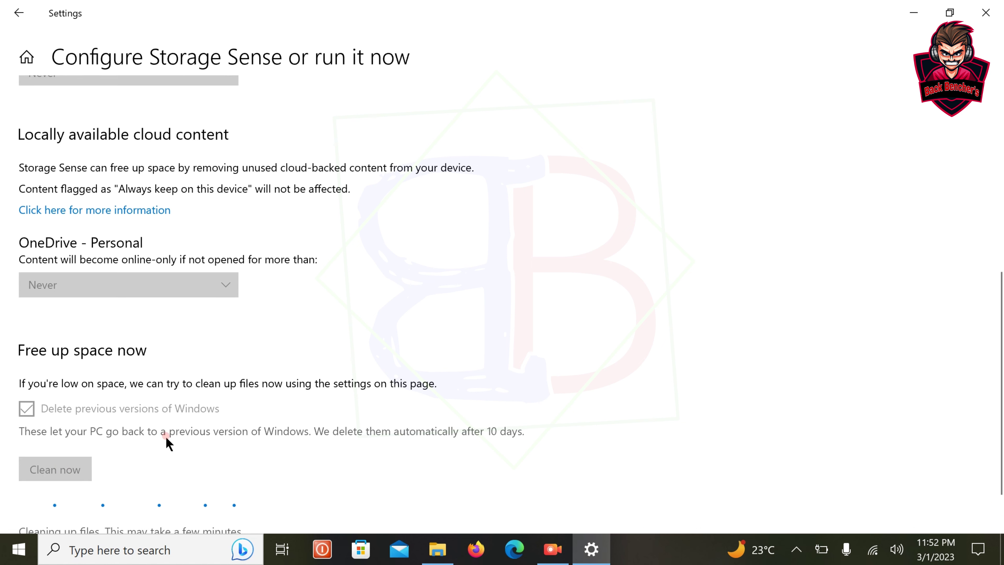
pyautogui.scroll(8, 165, 436)
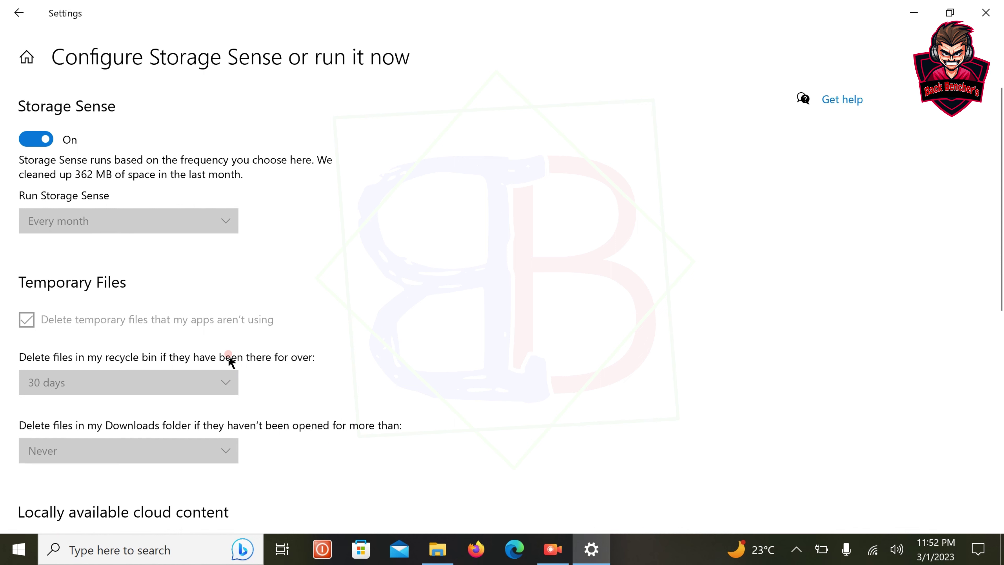
pyautogui.scroll(-2, 229, 352)
pyautogui.scroll(2, 226, 346)
pyautogui.scroll(-4, 198, 307)
pyautogui.scroll(-4, 192, 297)
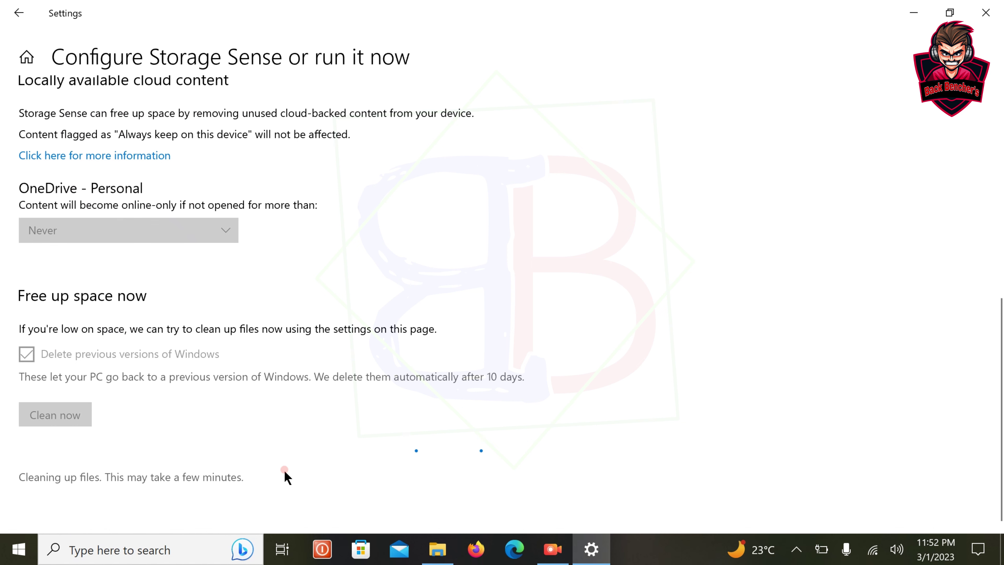
pyautogui.scroll(3, 284, 470)
pyautogui.scroll(3, 289, 448)
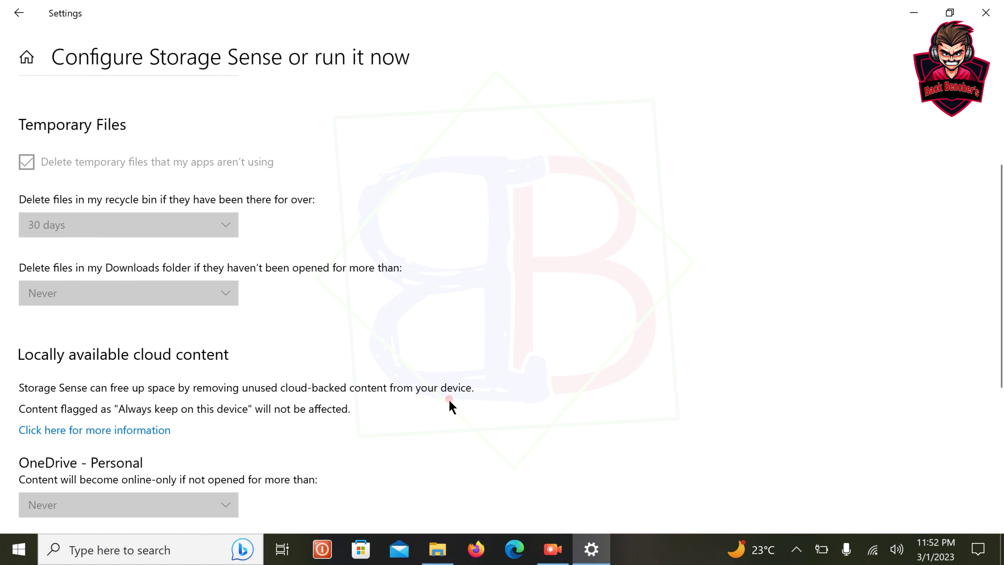
# Step: Return to the Storage page, examine the full list of storage categories for Local Disk (C:), and close Settings
pyautogui.click(20, 13)
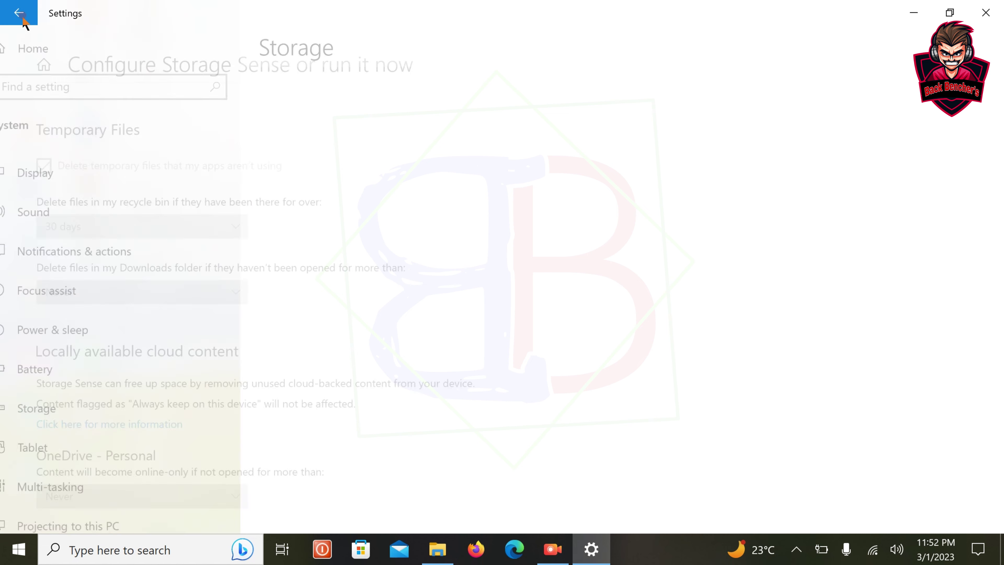
pyautogui.scroll(-2, 400, 285)
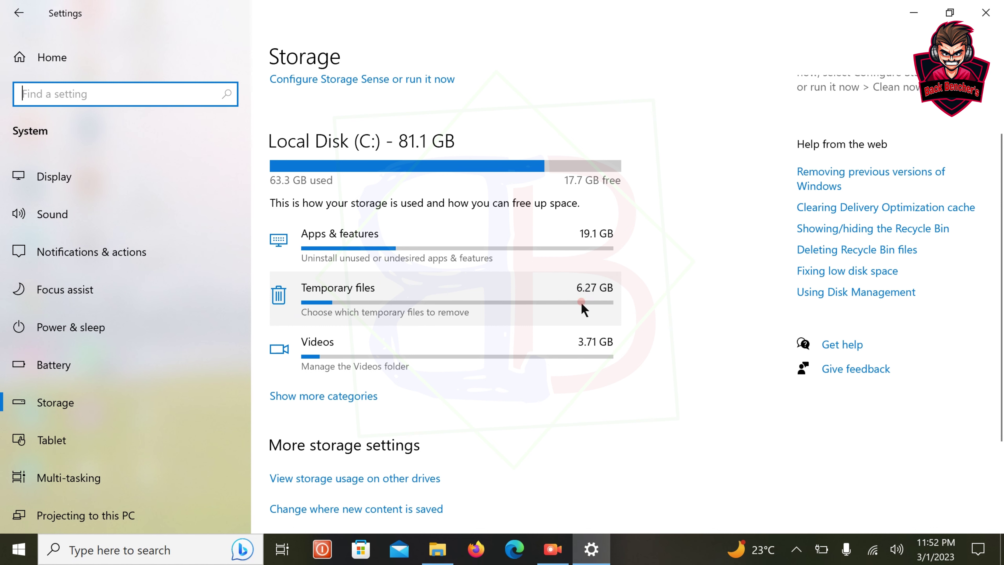
pyautogui.scroll(-3, 380, 303)
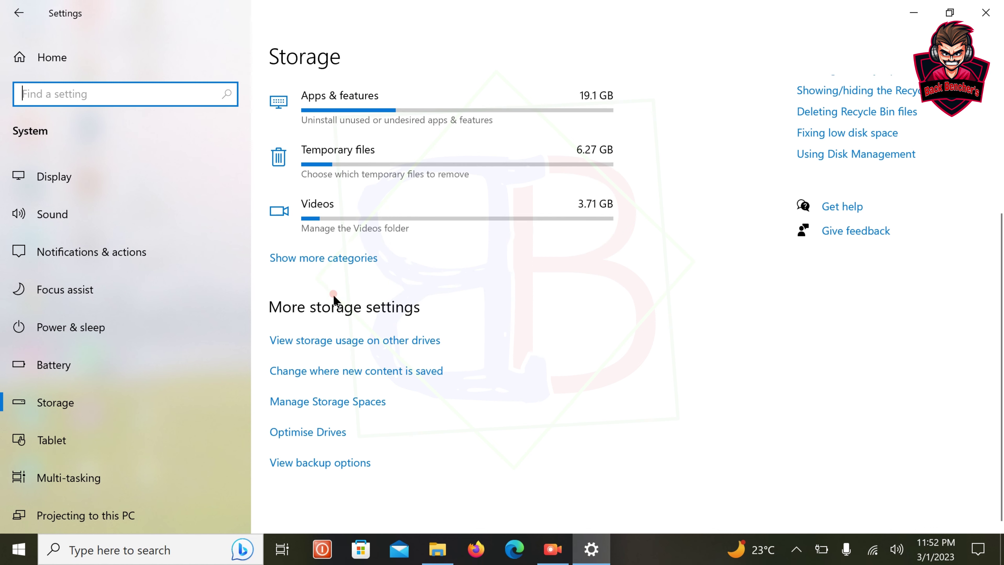
pyautogui.click(326, 258)
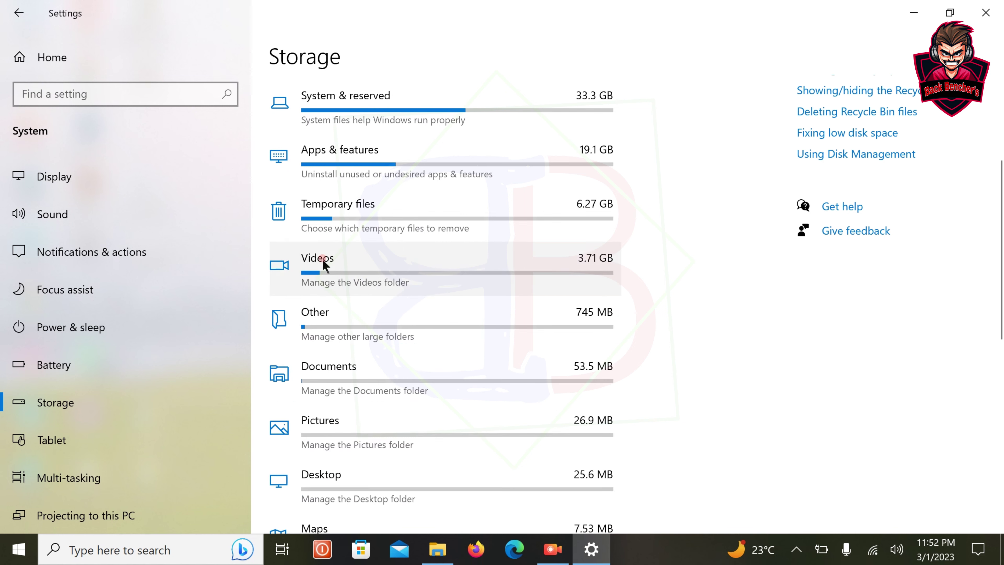
pyautogui.scroll(-10, 389, 203)
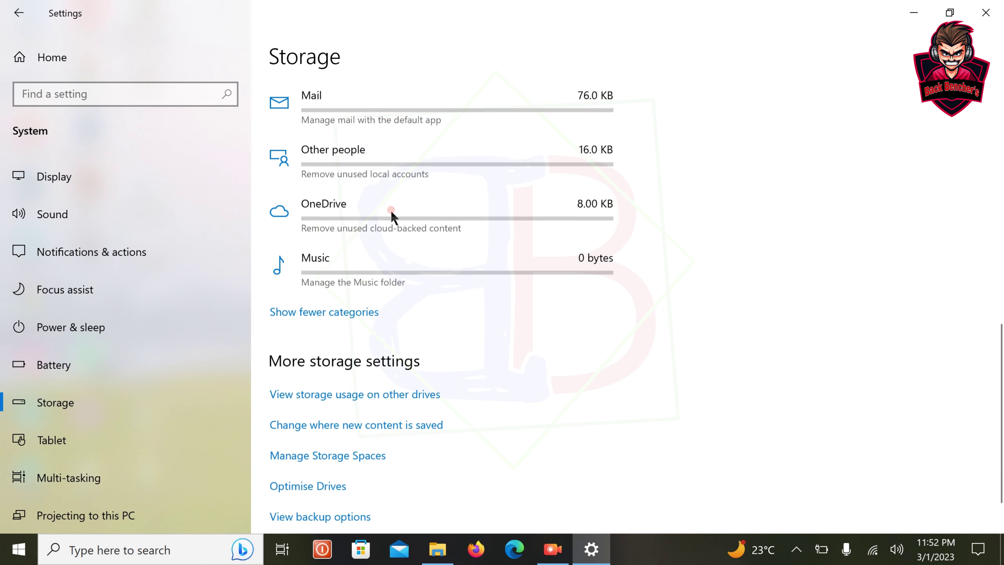
pyautogui.scroll(10, 447, 234)
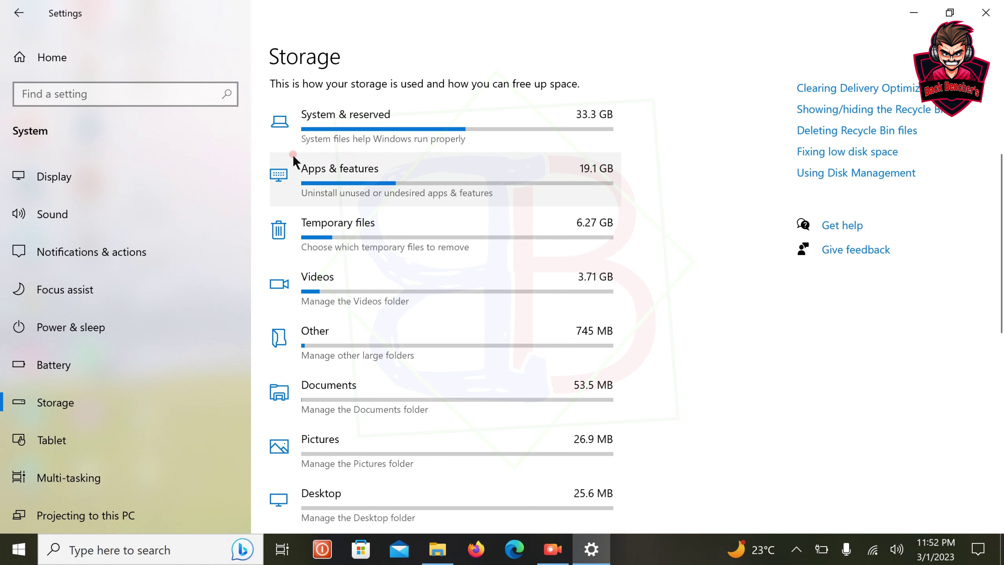
pyautogui.scroll(-10, 304, 253)
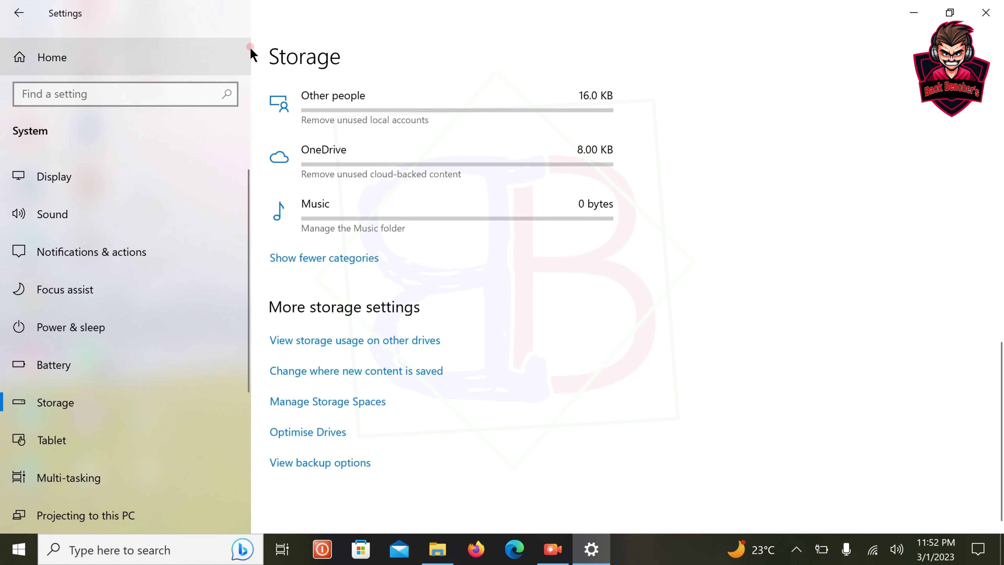
pyautogui.scroll(5, 398, 263)
pyautogui.scroll(5, 397, 263)
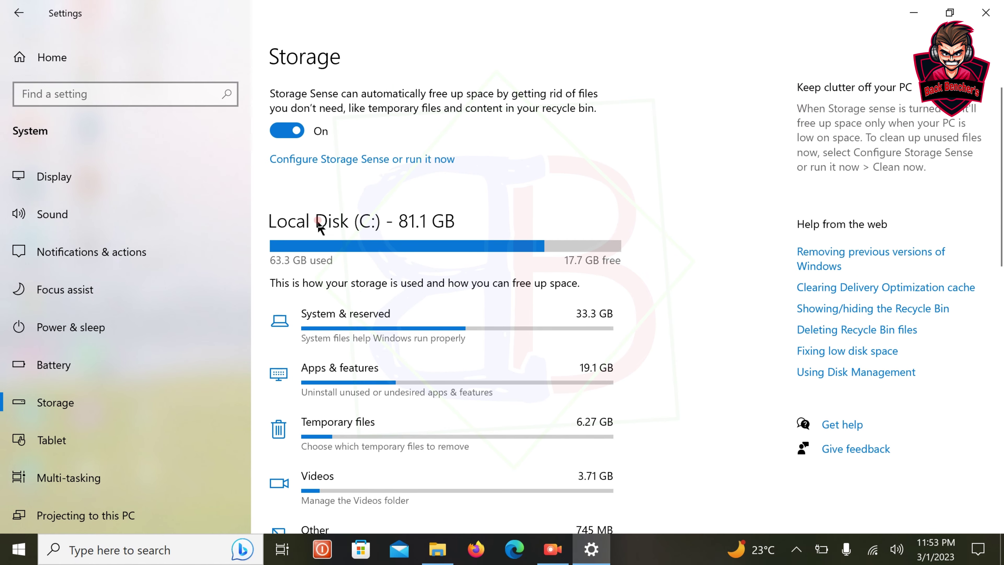
pyautogui.click(992, 7)
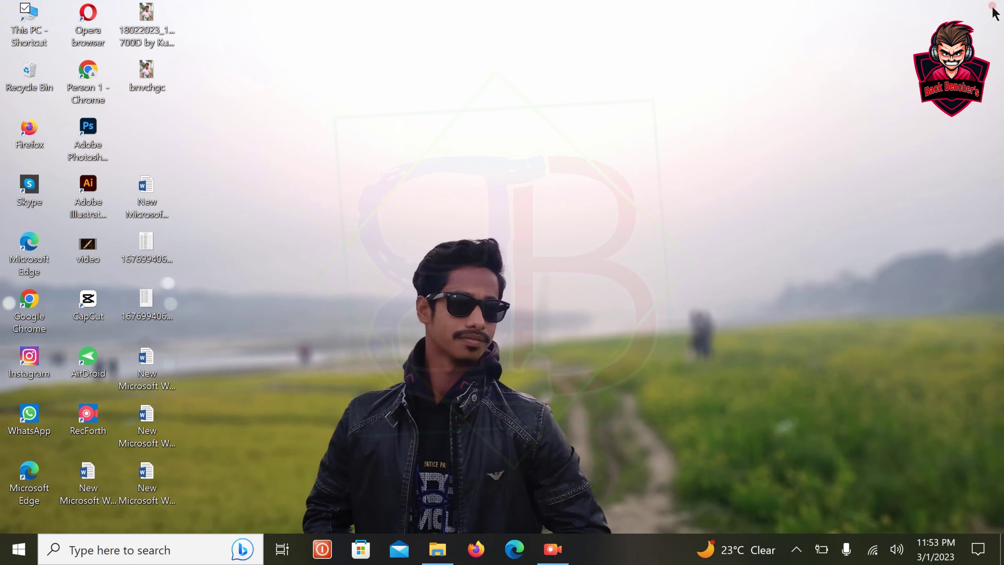
# Step: Open Settings and go to the Background apps page of the Privacy app permissions
pyautogui.click(356, 310)
pyautogui.click(18, 552)
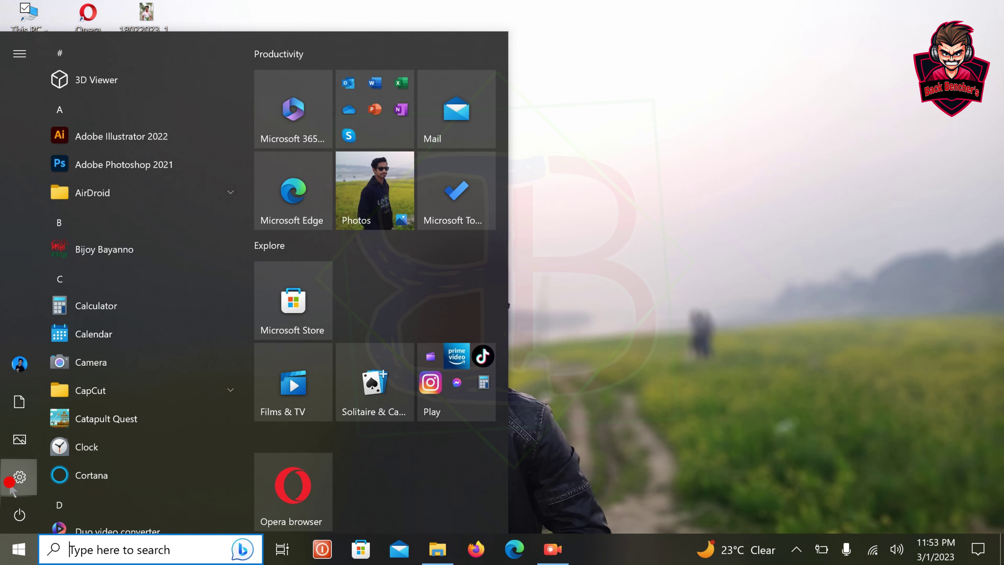
pyautogui.moveTo(16, 481)
pyautogui.click(59, 478)
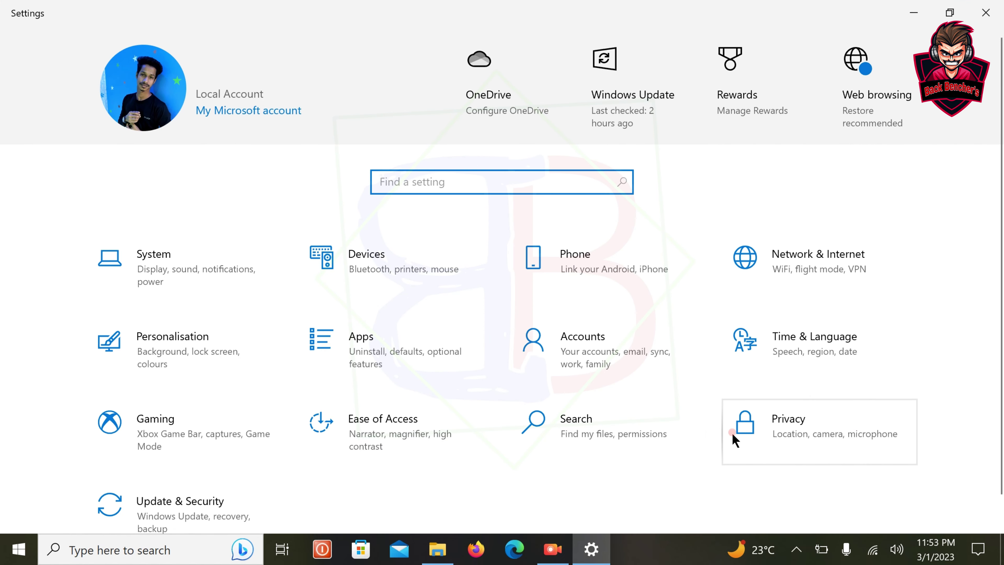
pyautogui.click(810, 427)
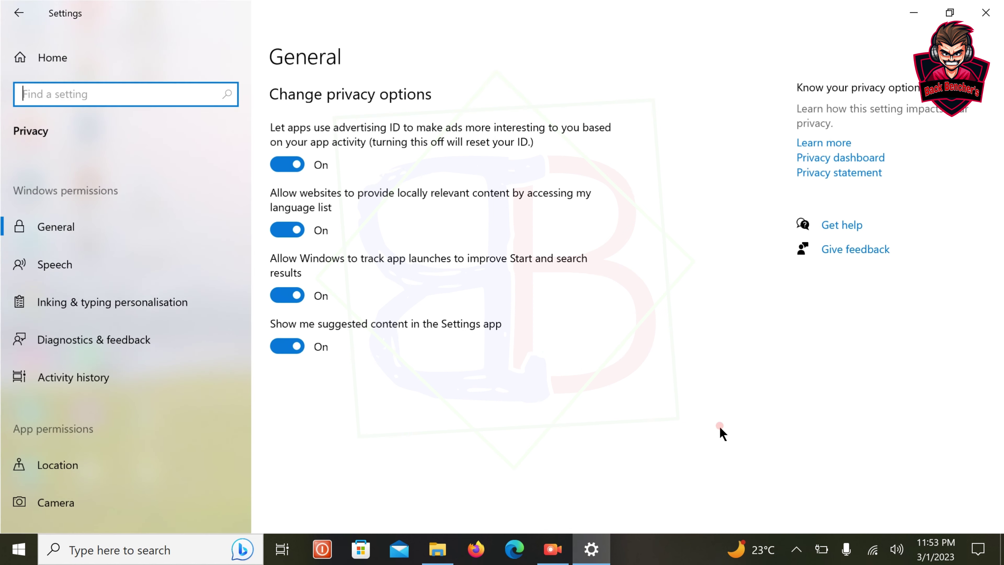
pyautogui.click(75, 471)
pyautogui.scroll(-10, 104, 352)
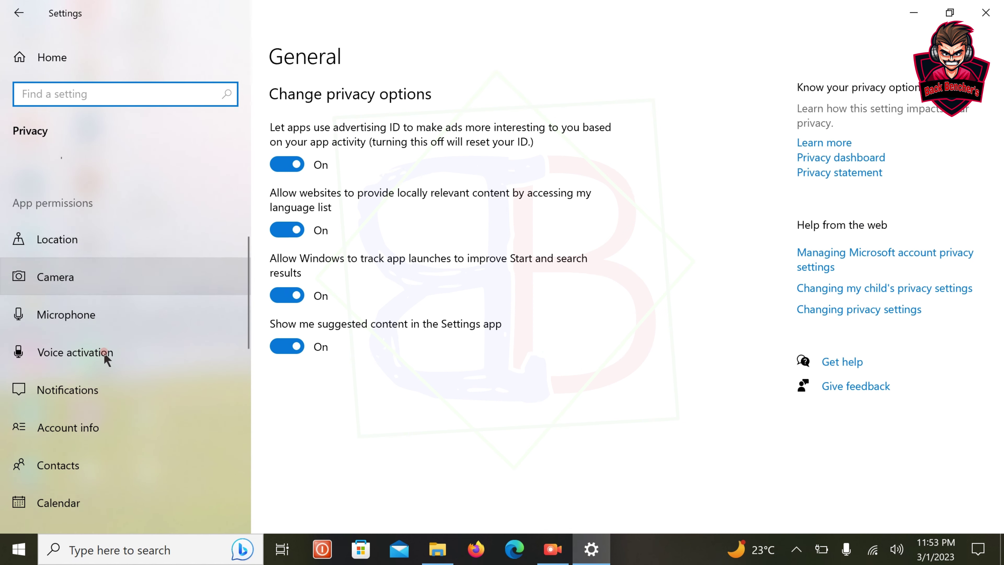
pyautogui.scroll(-5, 103, 353)
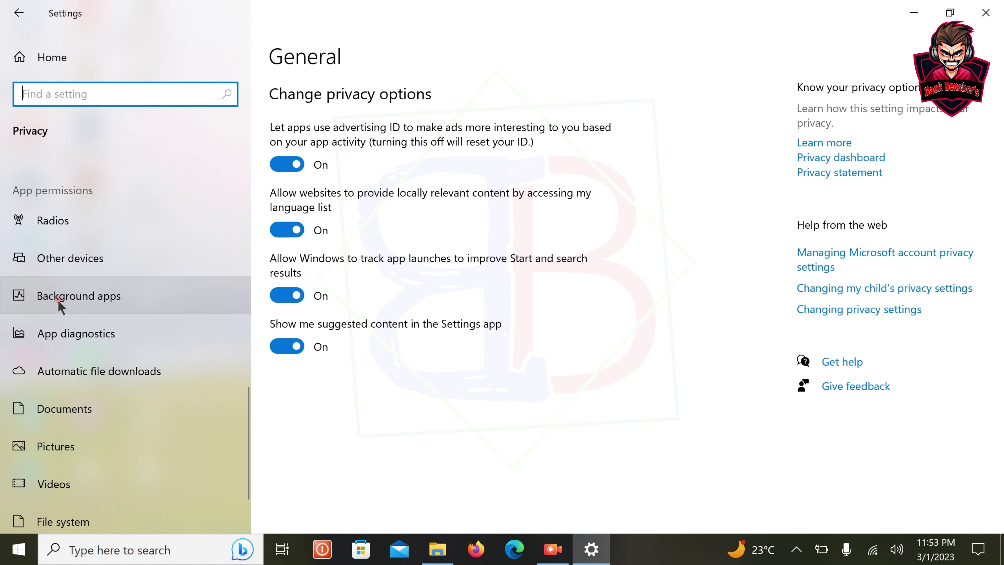
pyautogui.click(114, 300)
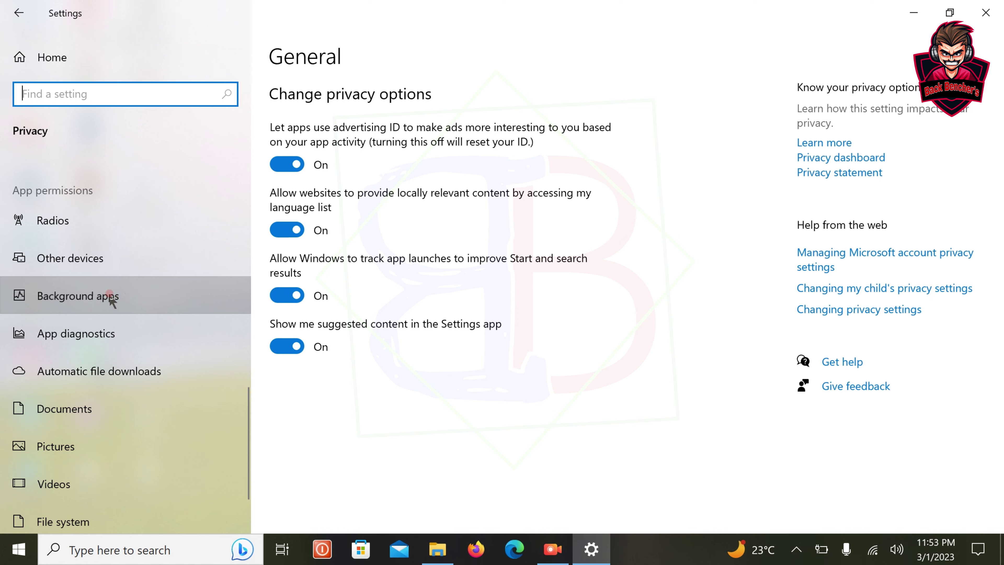
pyautogui.click(112, 300)
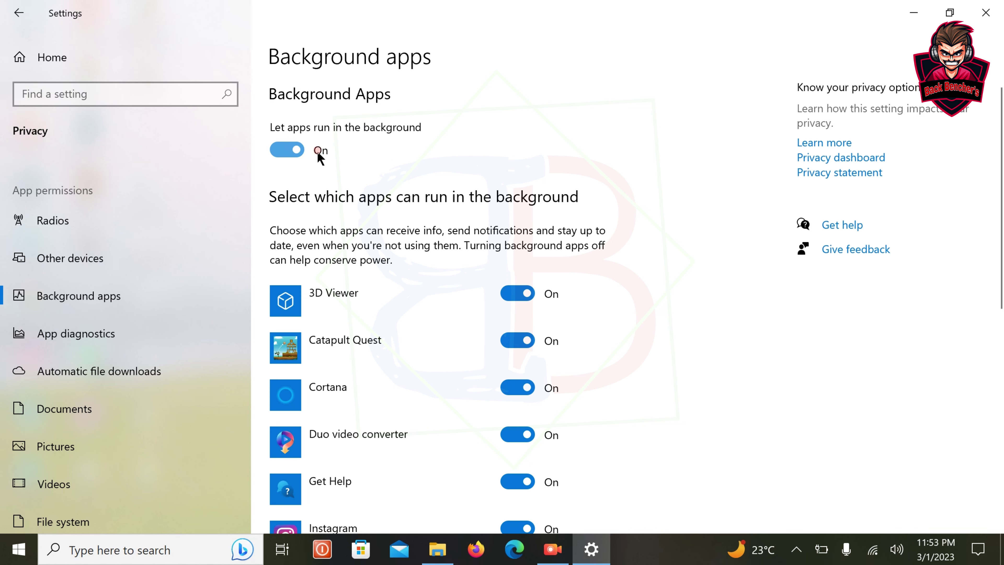
# Step: Look through the full list of apps that can run in the background
pyautogui.scroll(-15, 361, 235)
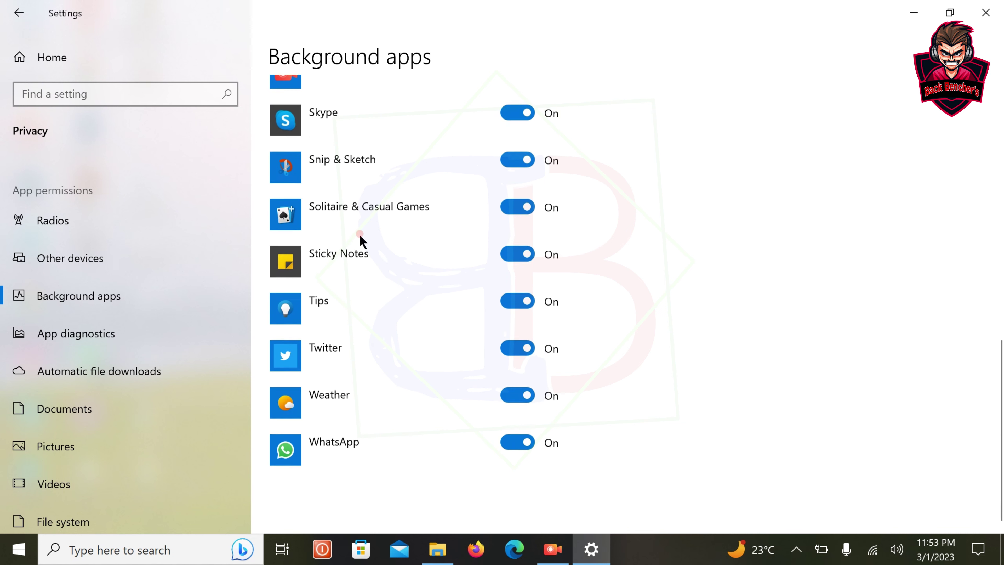
pyautogui.scroll(3, 487, 434)
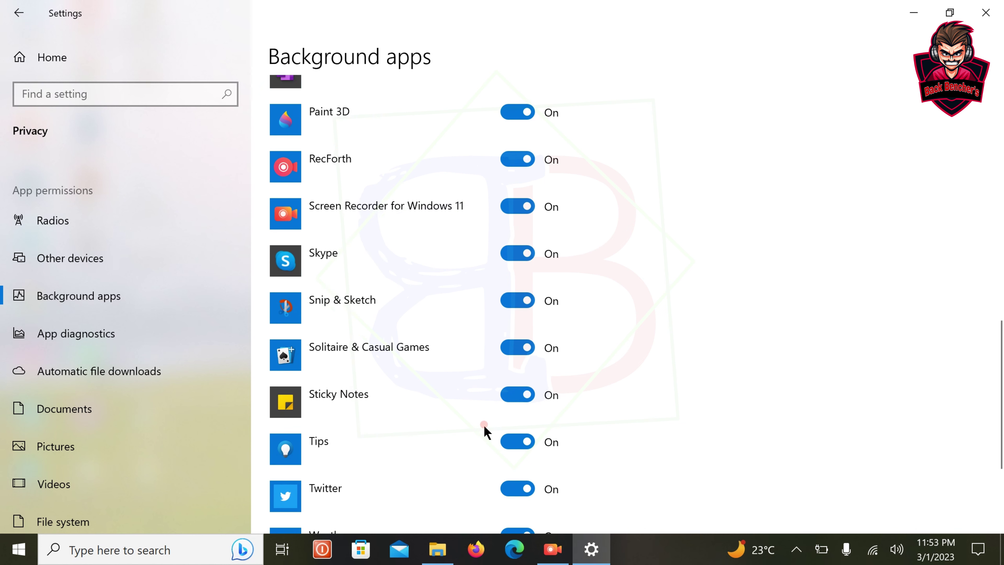
pyautogui.scroll(-4, 484, 423)
pyautogui.scroll(15, 483, 409)
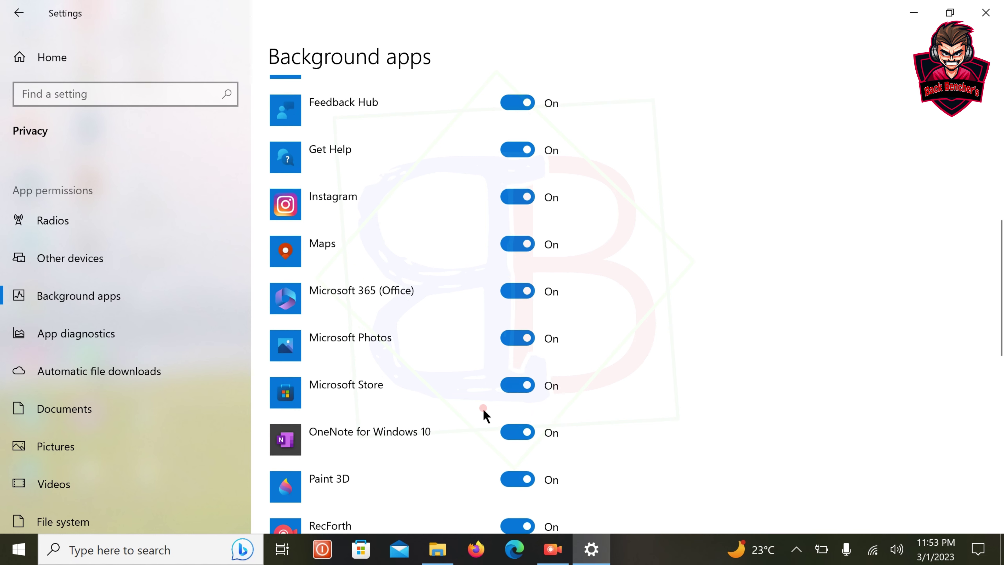
pyautogui.scroll(6, 482, 405)
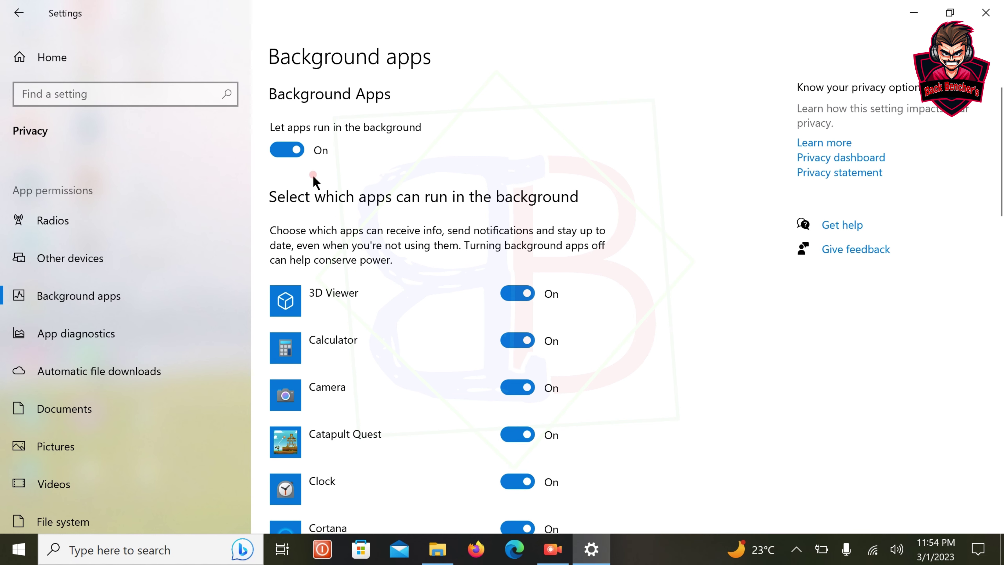
# Step: Turn off letting apps run in the background, check the app list, and turn the permission back on
pyautogui.click(297, 150)
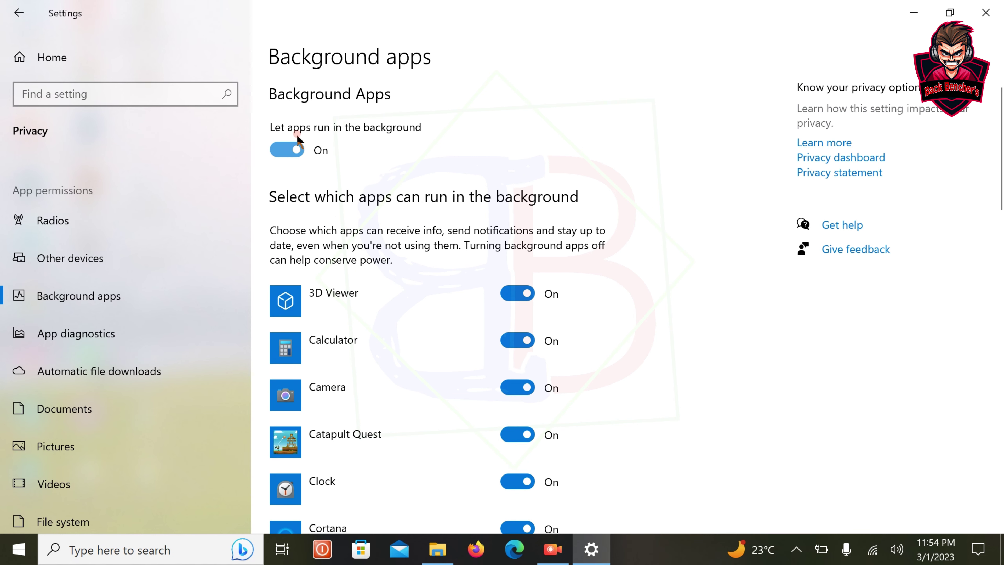
pyautogui.scroll(-15, 374, 338)
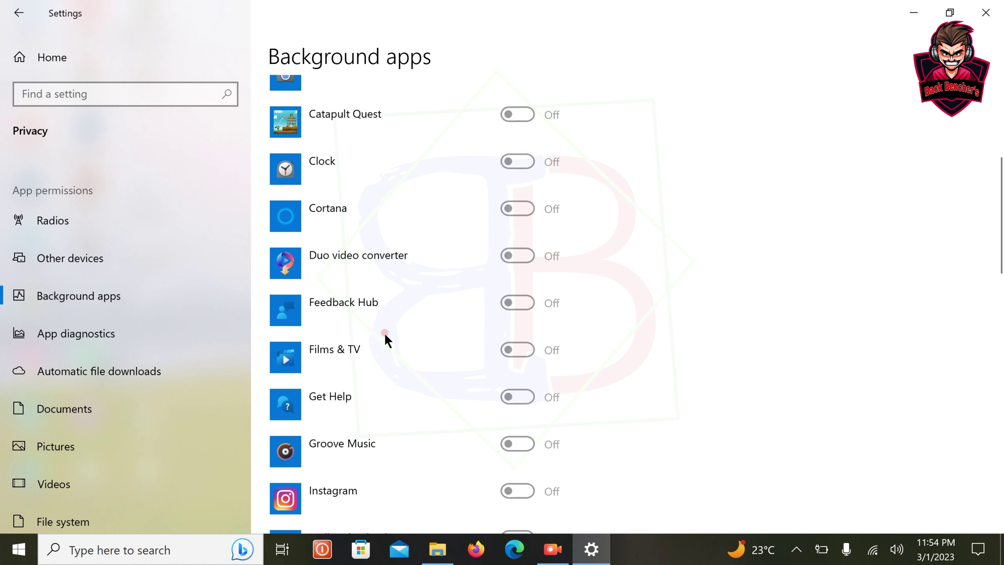
pyautogui.scroll(-15, 384, 331)
pyautogui.scroll(7, 391, 451)
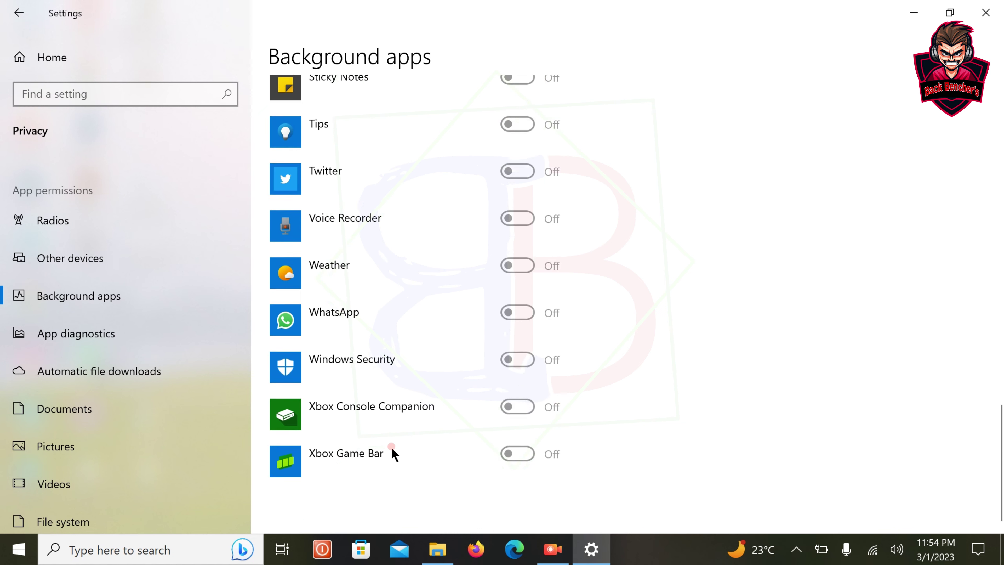
pyautogui.scroll(12, 391, 447)
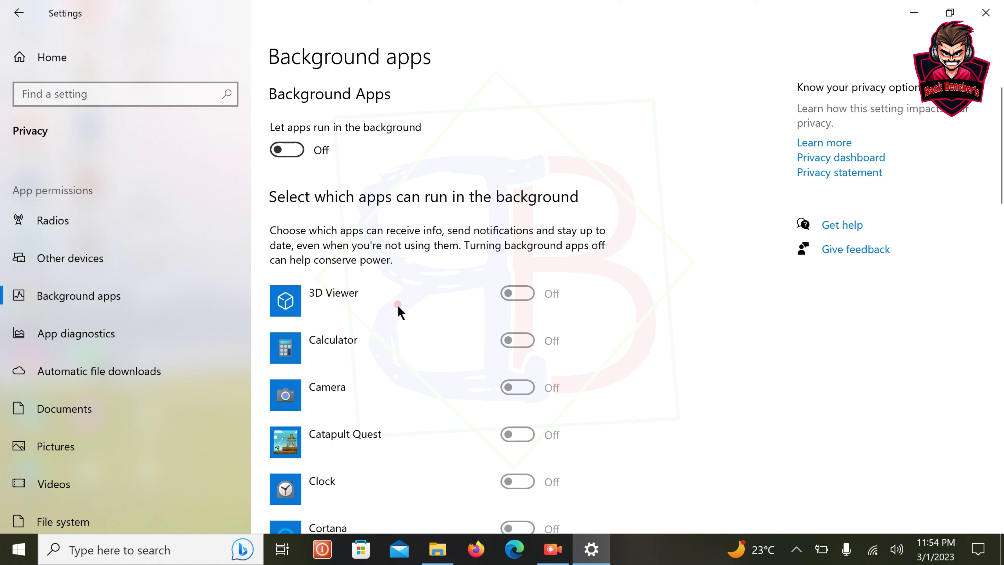
pyautogui.click(294, 149)
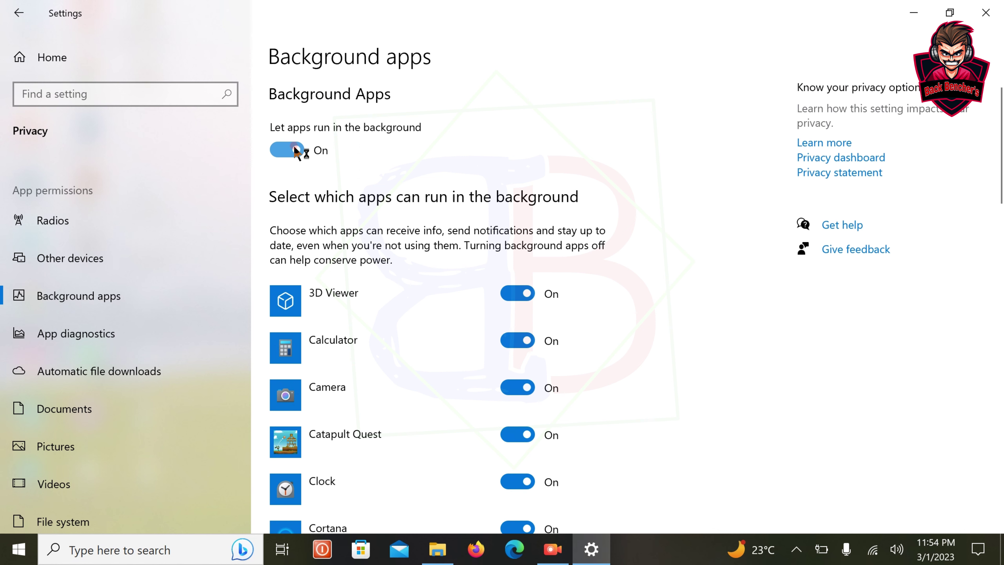
# Step: Turn the background permission for Films & TV off and back on
pyautogui.scroll(-7, 560, 336)
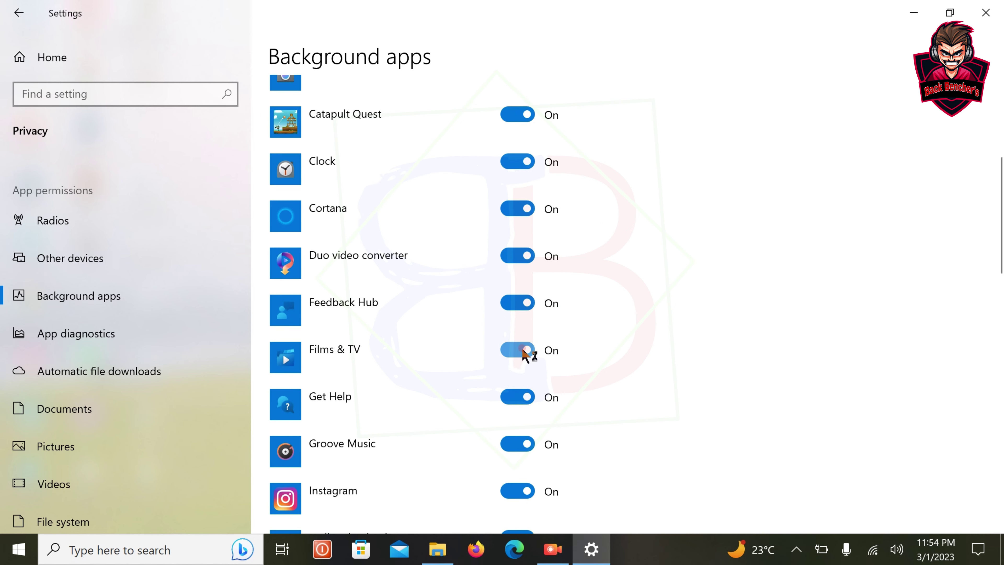
pyautogui.click(528, 351)
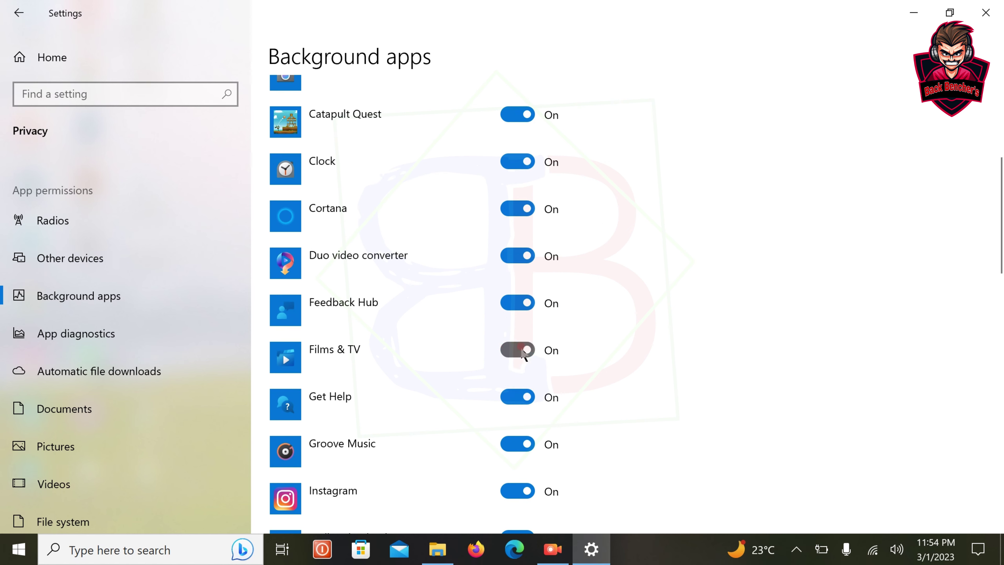
pyautogui.click(509, 354)
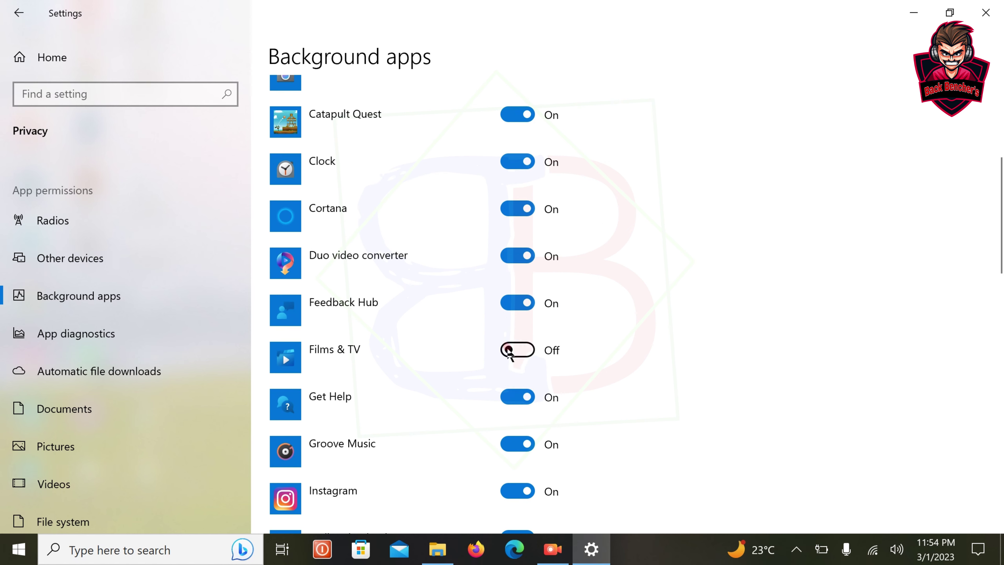
pyautogui.click(517, 350)
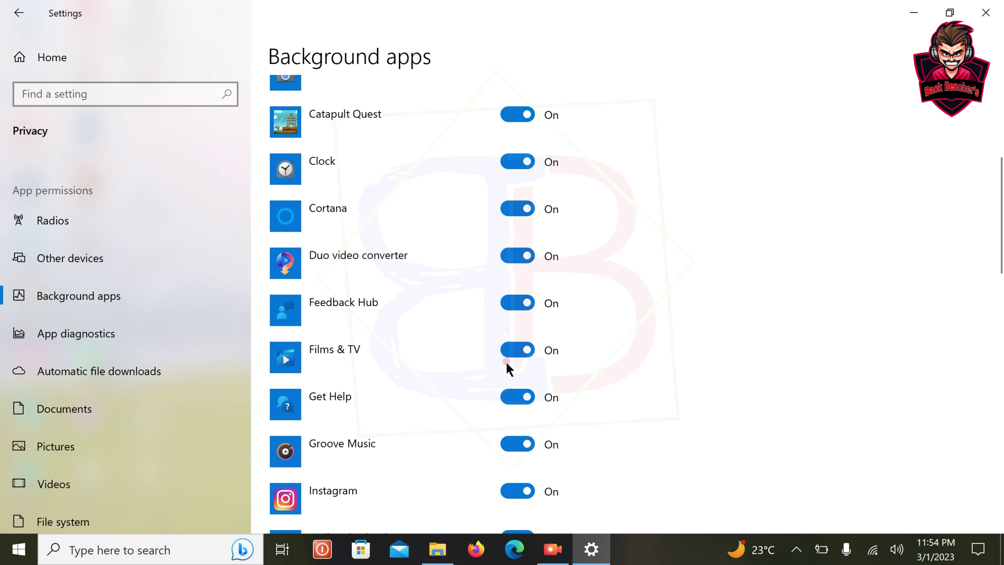
# Step: Finish with the background app permissions and close Settings
pyautogui.scroll(6, 517, 374)
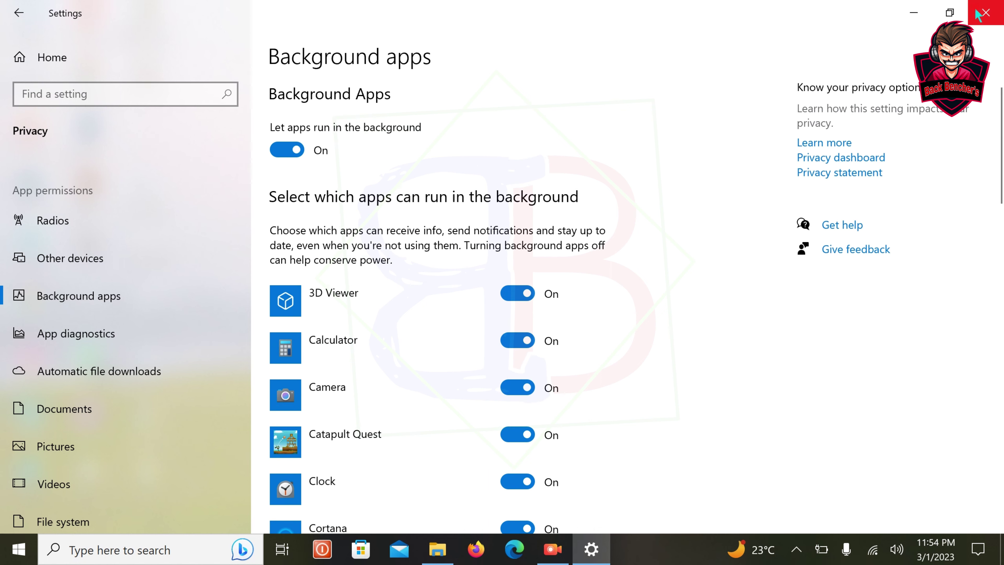
pyautogui.click(985, 13)
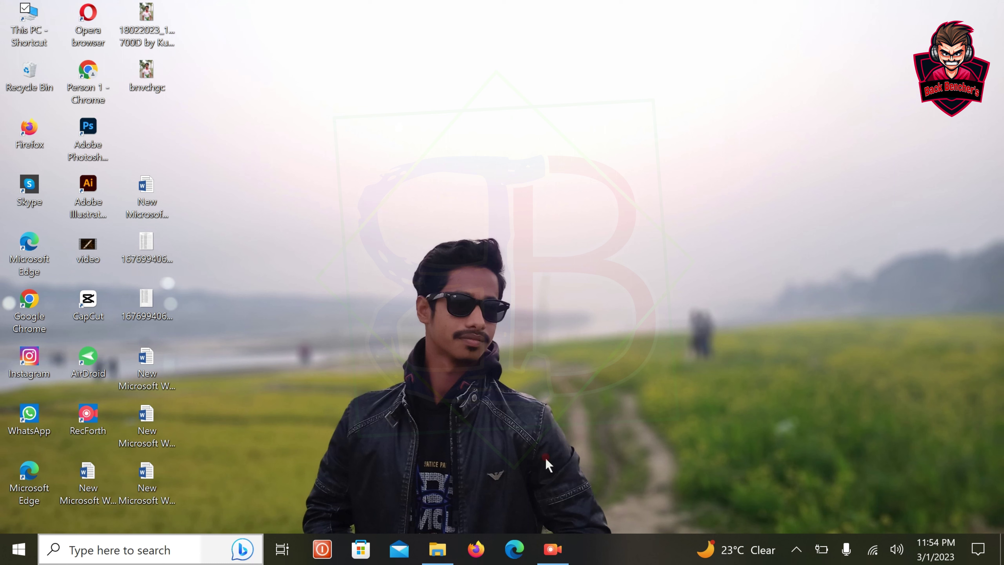
pyautogui.click(552, 549)
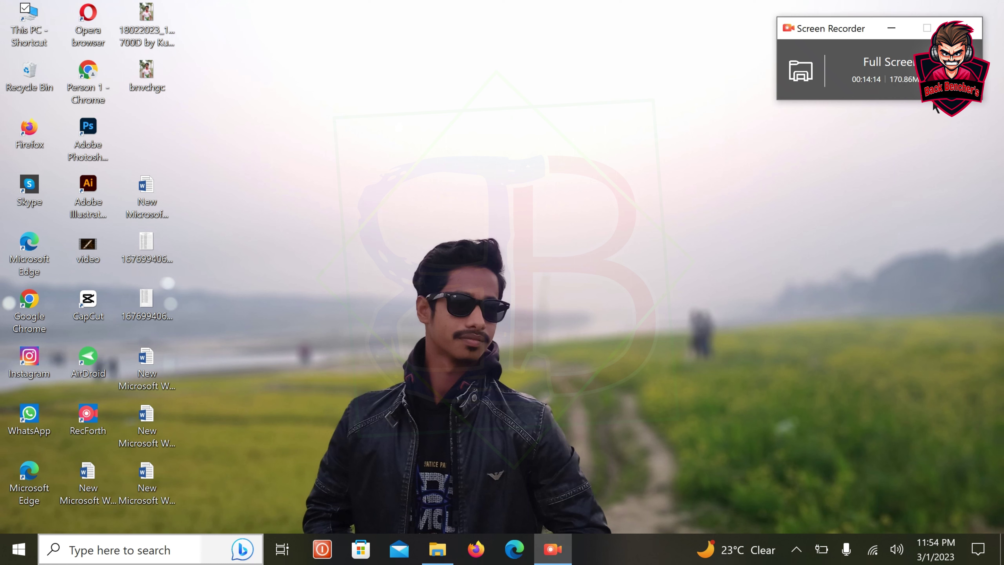